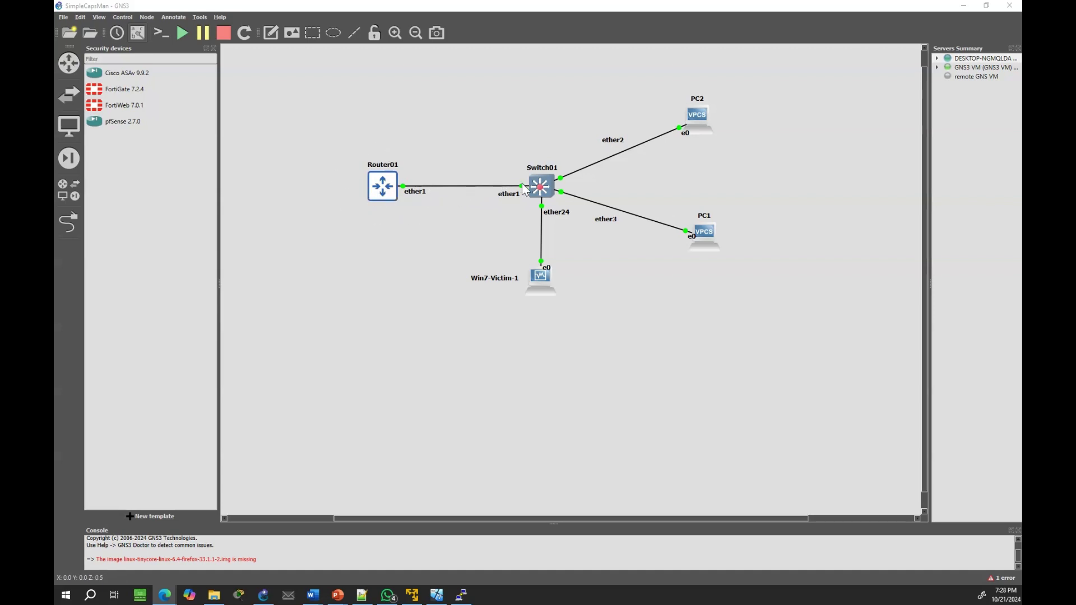
Step: Enable DHCP Snooping on Switch01's bridge-lan bridge in WinBox and save the change
click(437, 595)
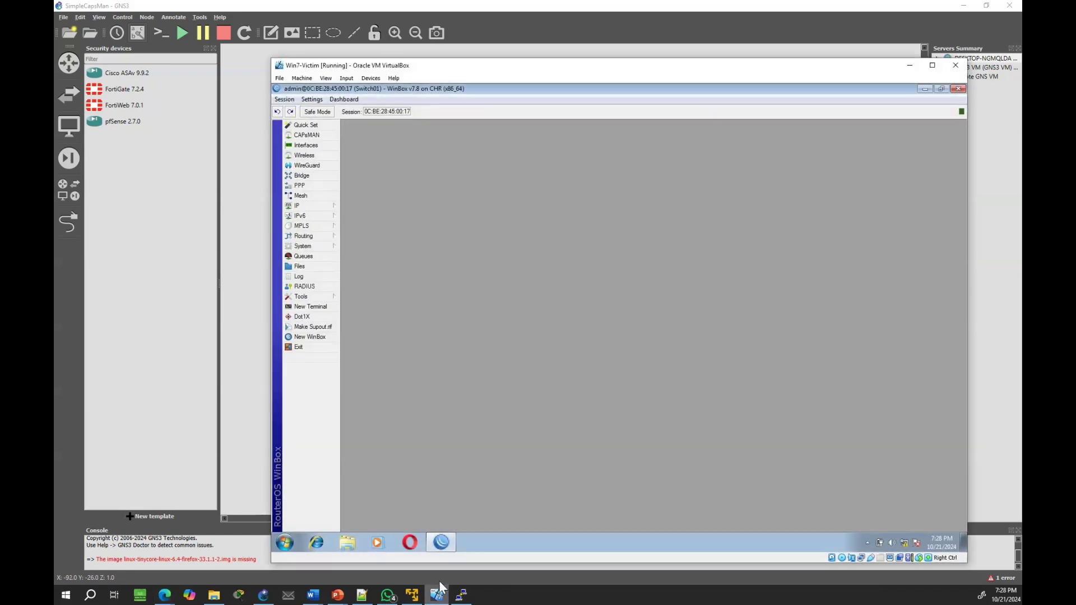
click(302, 176)
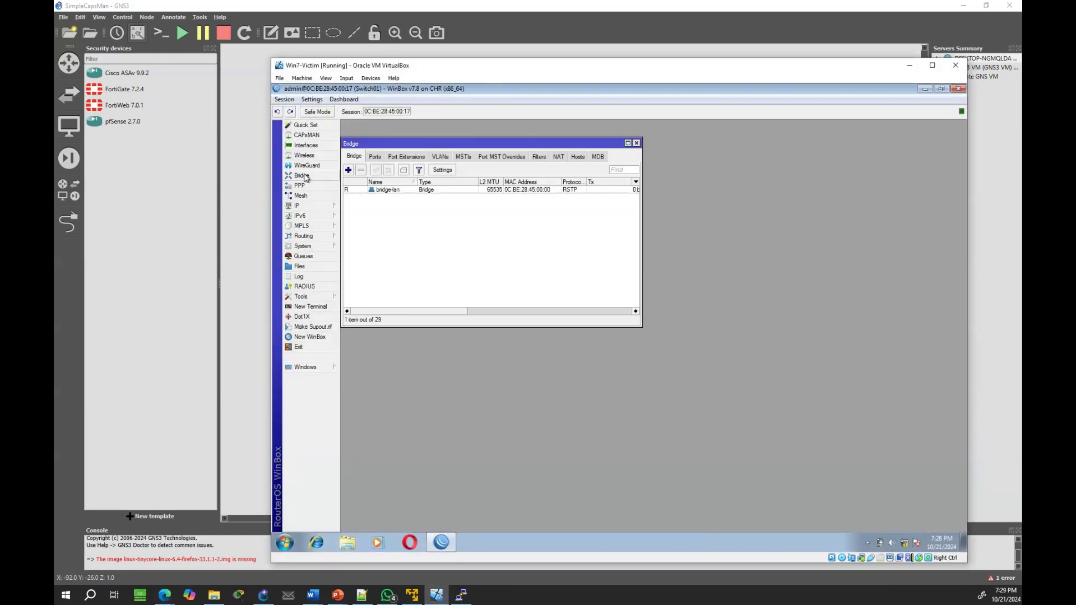
double_click(385, 190)
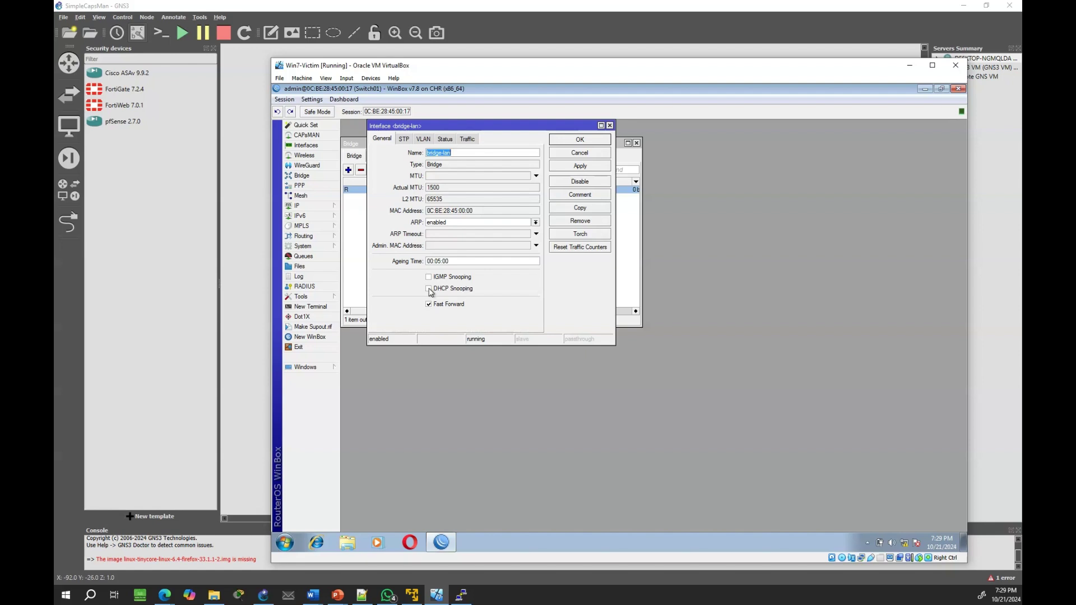
click(429, 290)
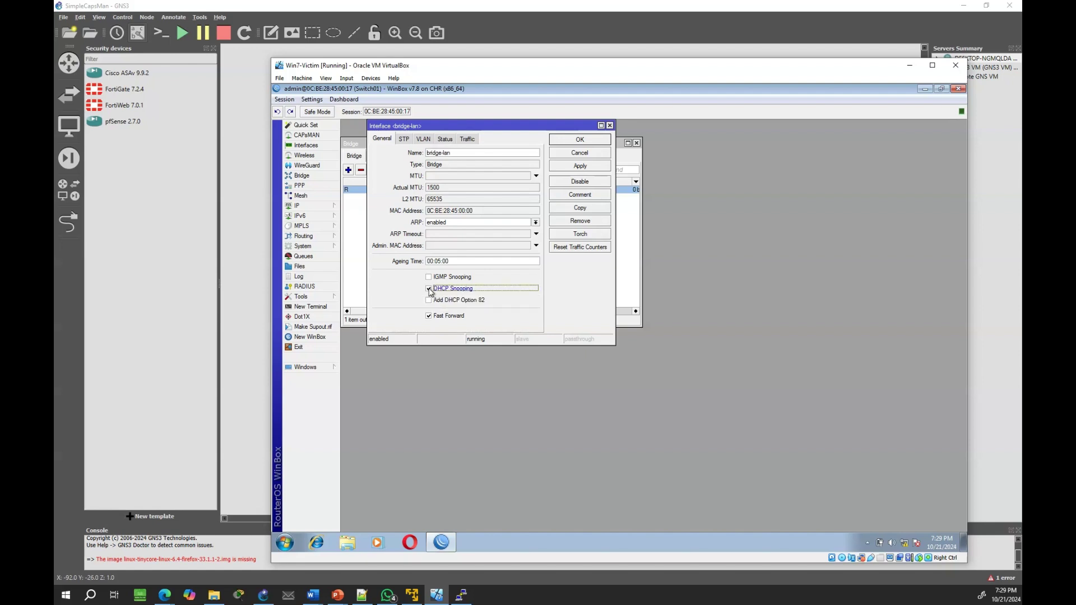
click(580, 168)
click(590, 143)
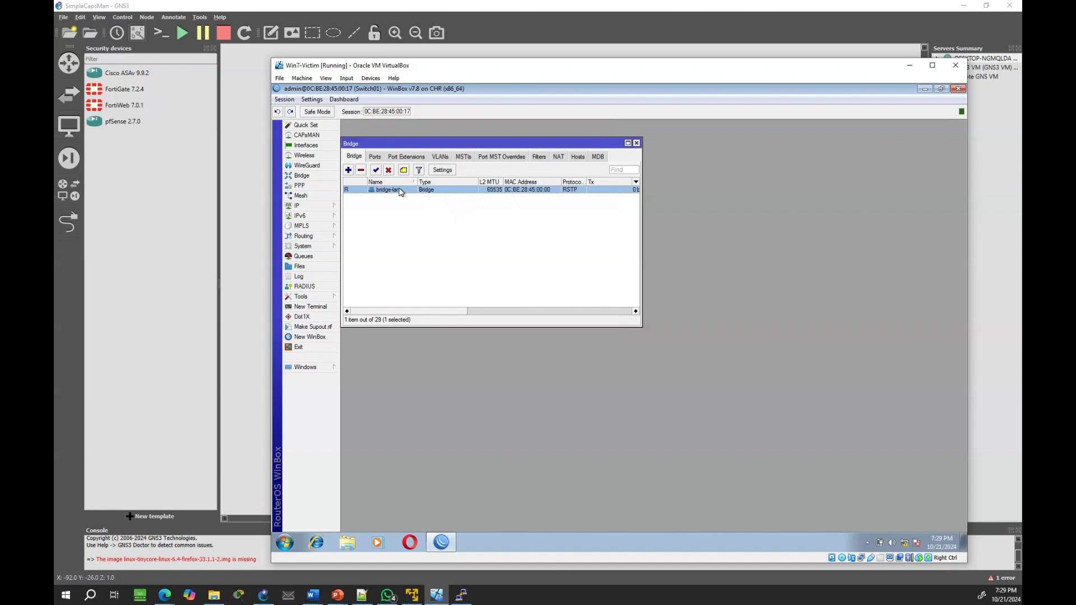
Step: Mark ether1 as a Trusted port on bridge-lan in WinBox's Bridge Ports
drag(476, 70, 497, 306)
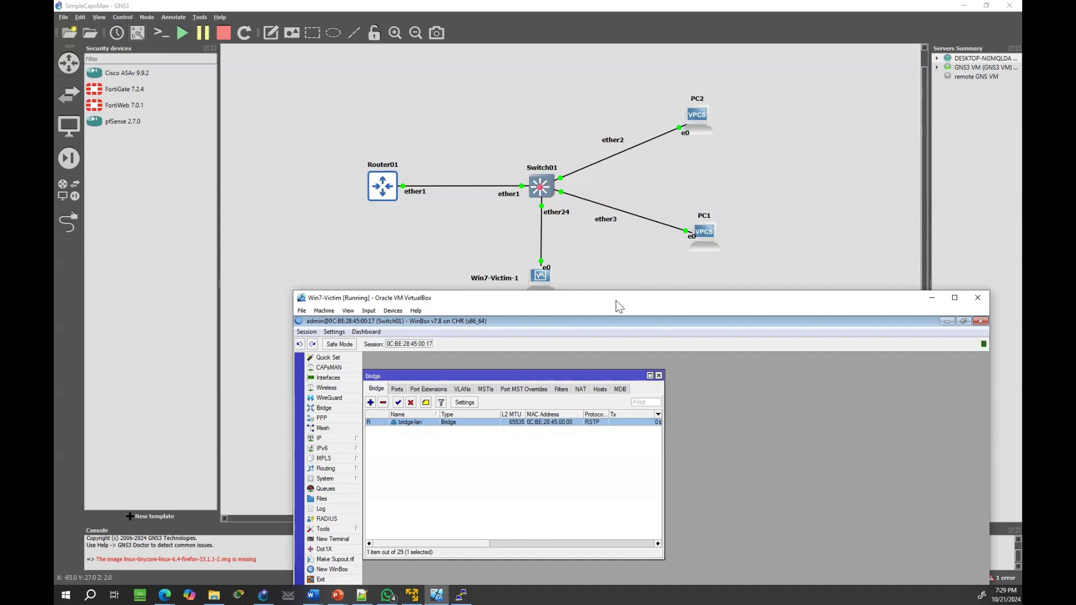
drag(616, 300, 600, 81)
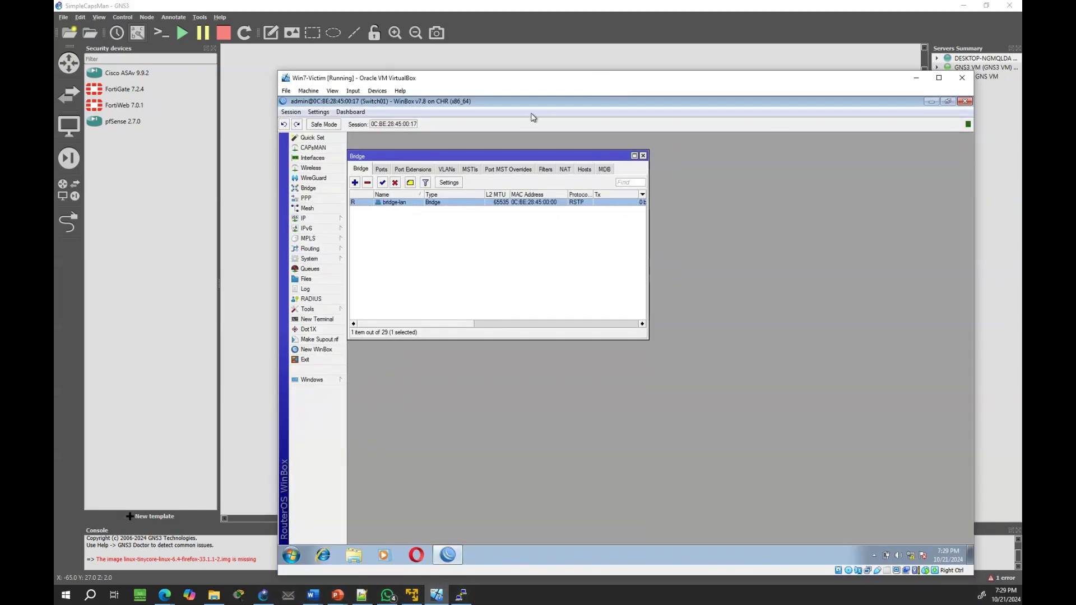
click(382, 170)
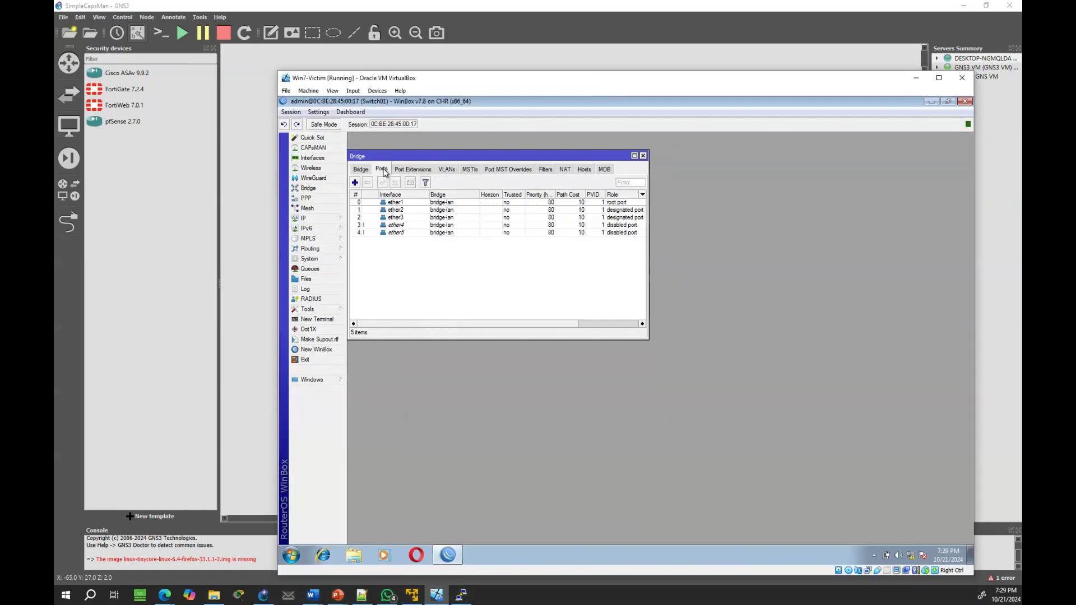
click(408, 204)
double_click(407, 205)
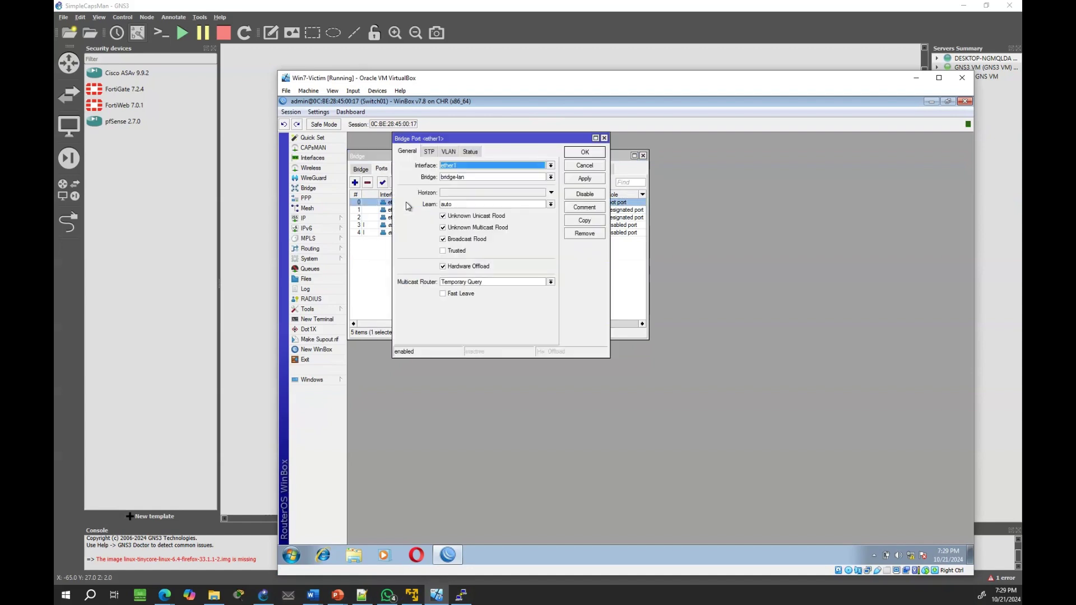
click(445, 252)
click(584, 179)
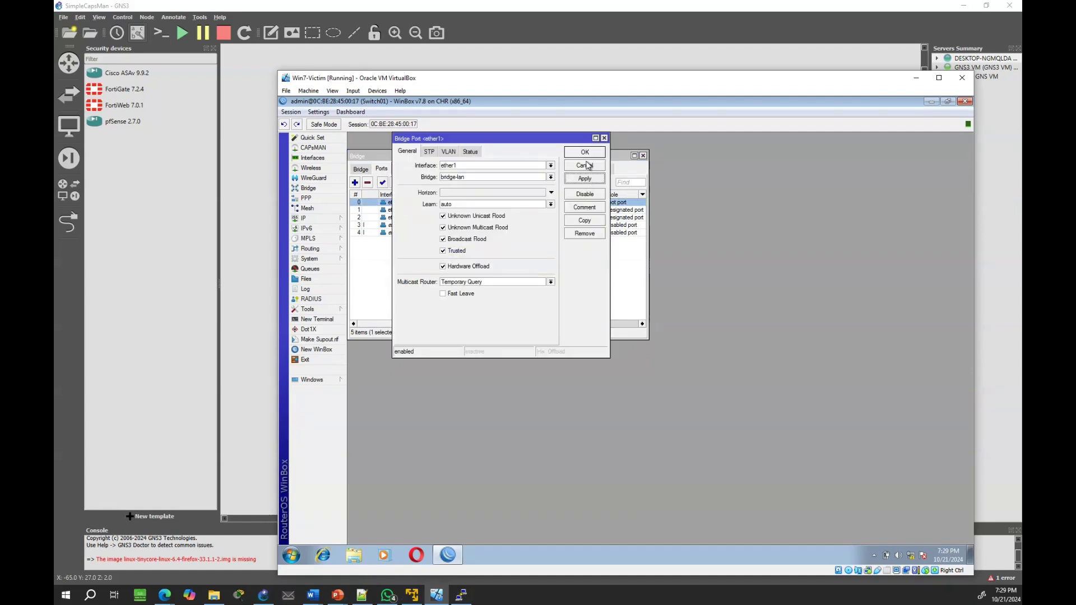
click(586, 166)
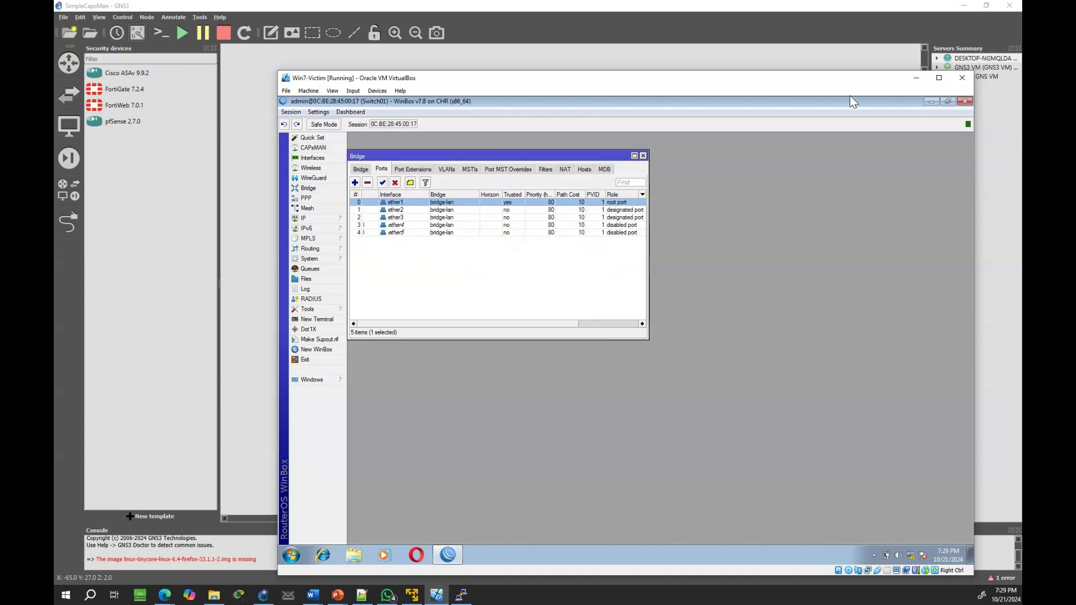
Step: Run ip dhcp in PC1's console, obtaining 192.168.1.254/24 with gateway 192.168.1.1
click(917, 78)
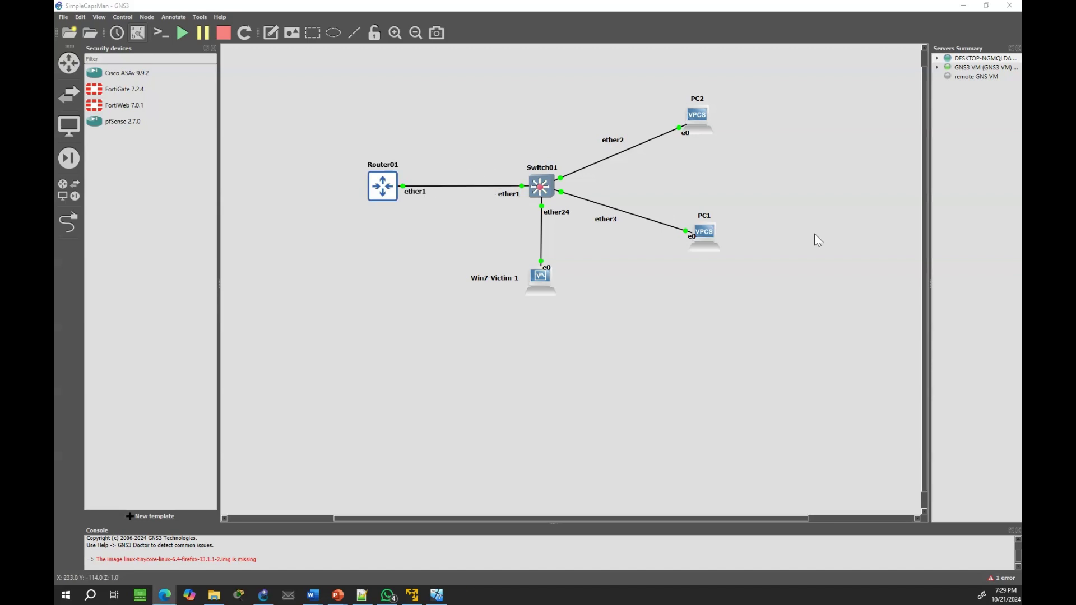
right_click(708, 232)
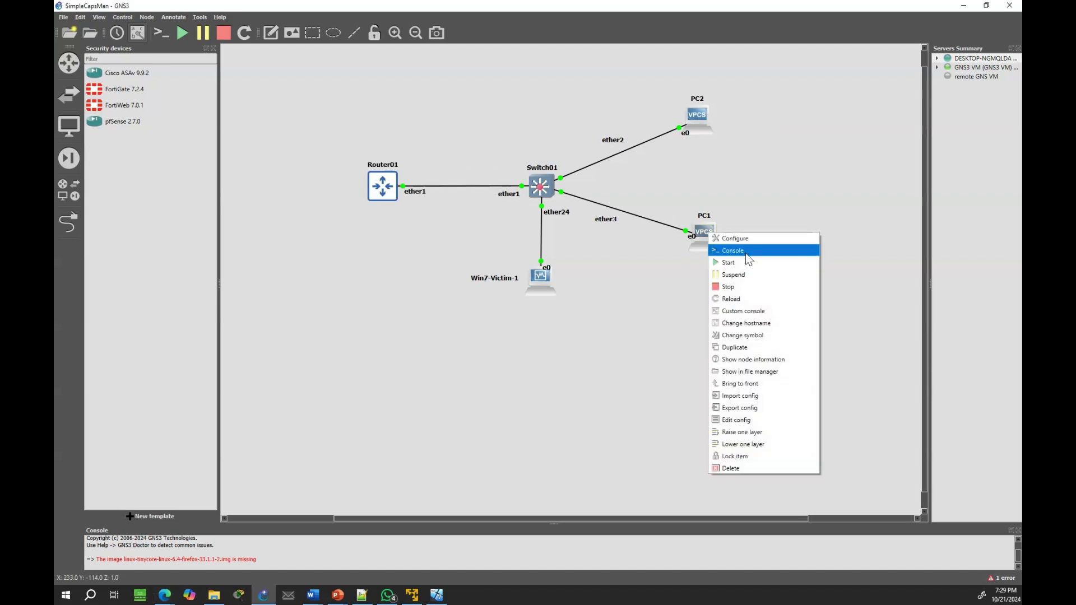
click(744, 250)
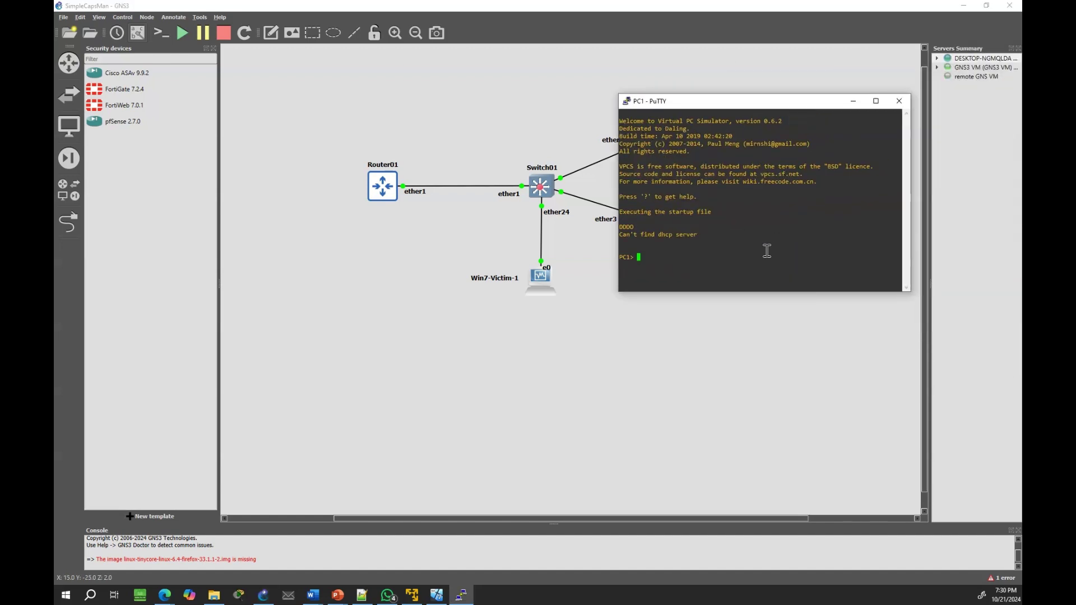
text(ipdhcp)
key(BackSpace)
key(BackSpace)
key(BackSpace)
key(BackSpace)
text(dhcp)
key(Return)
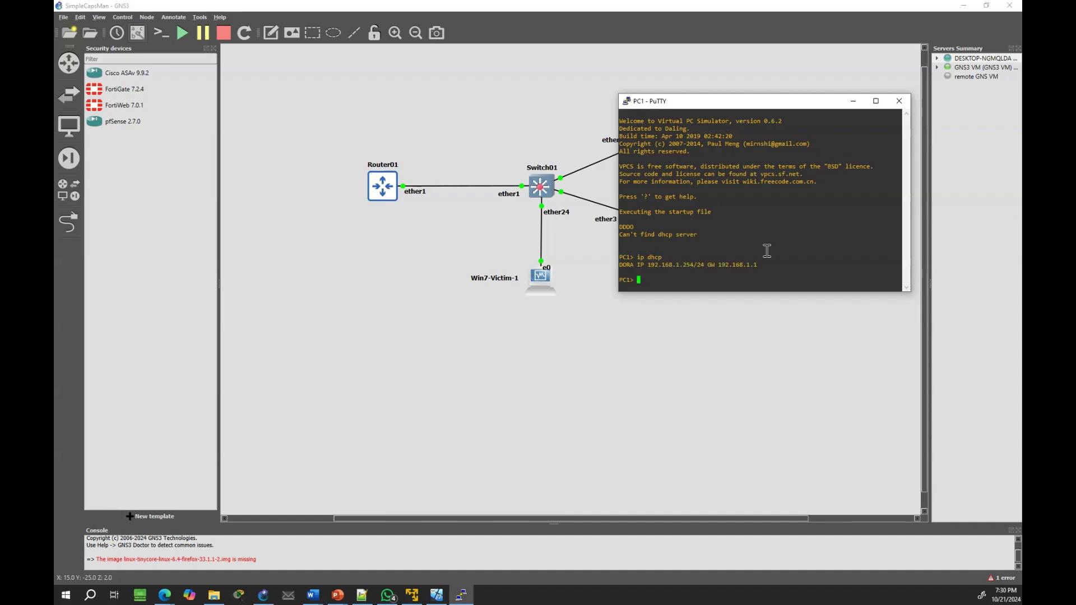
click(853, 101)
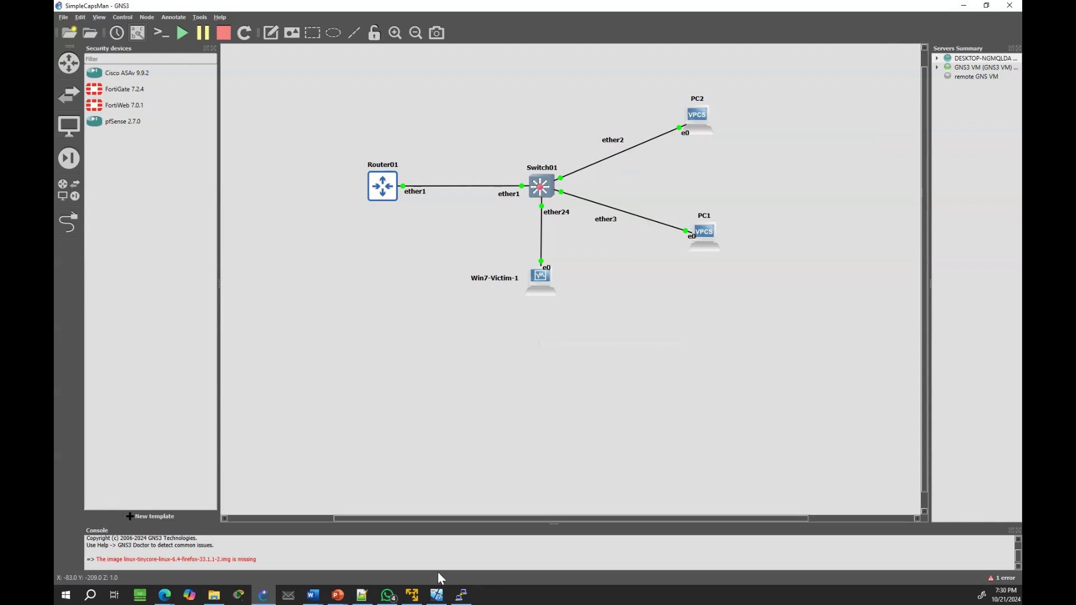
Step: Clear the Trusted flag on ether1 in bridge-lan and minimize WinBox
click(438, 595)
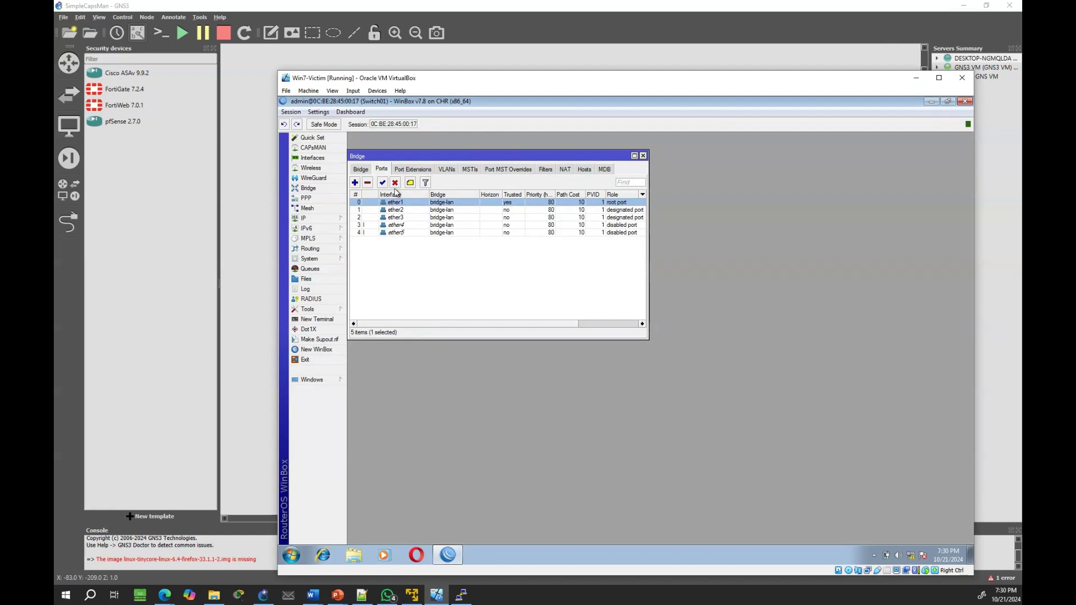
double_click(397, 203)
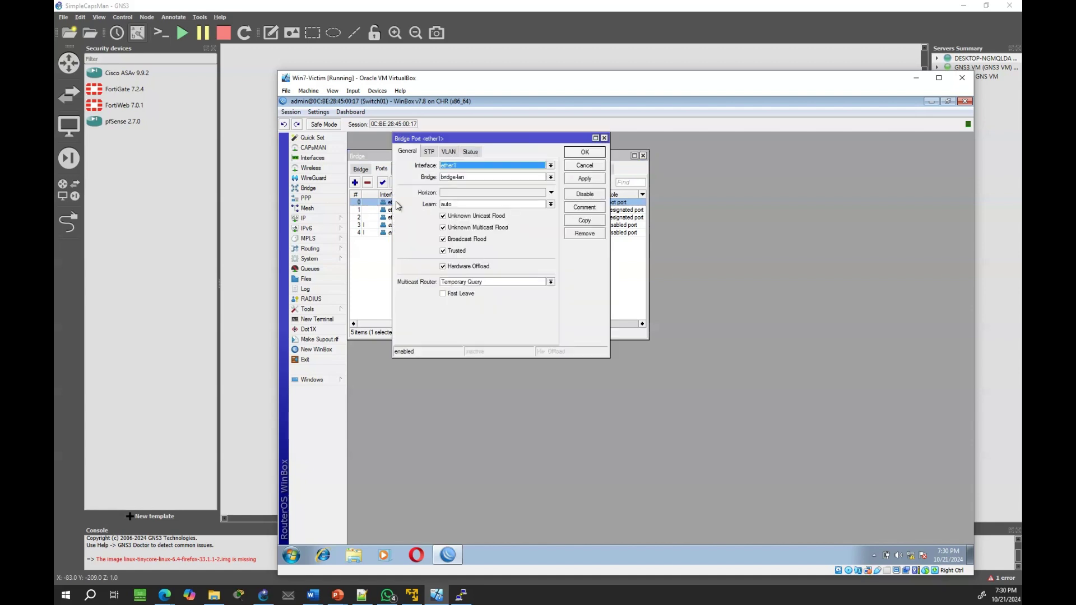
click(444, 252)
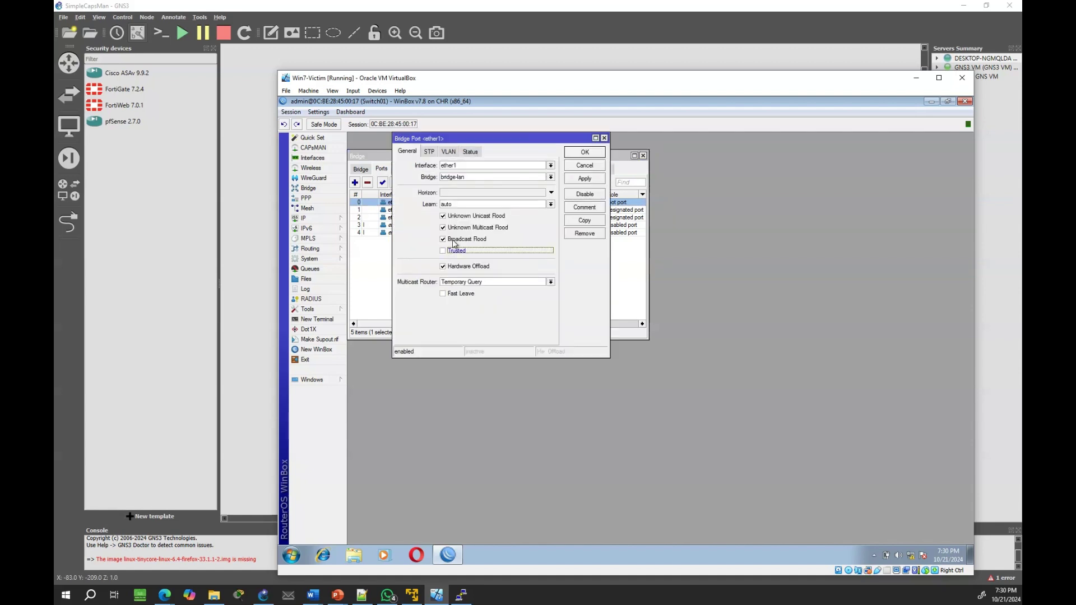
click(585, 179)
click(587, 155)
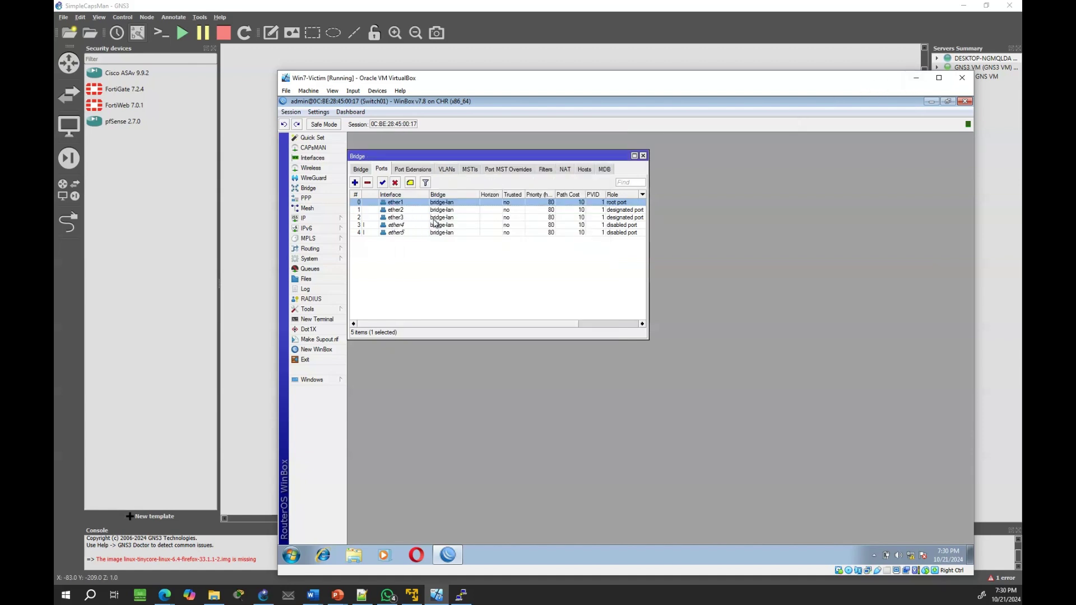
click(916, 78)
Step: Run ip dhcp twice on PC1, each attempt reporting "Can't find dhcp server"
click(463, 595)
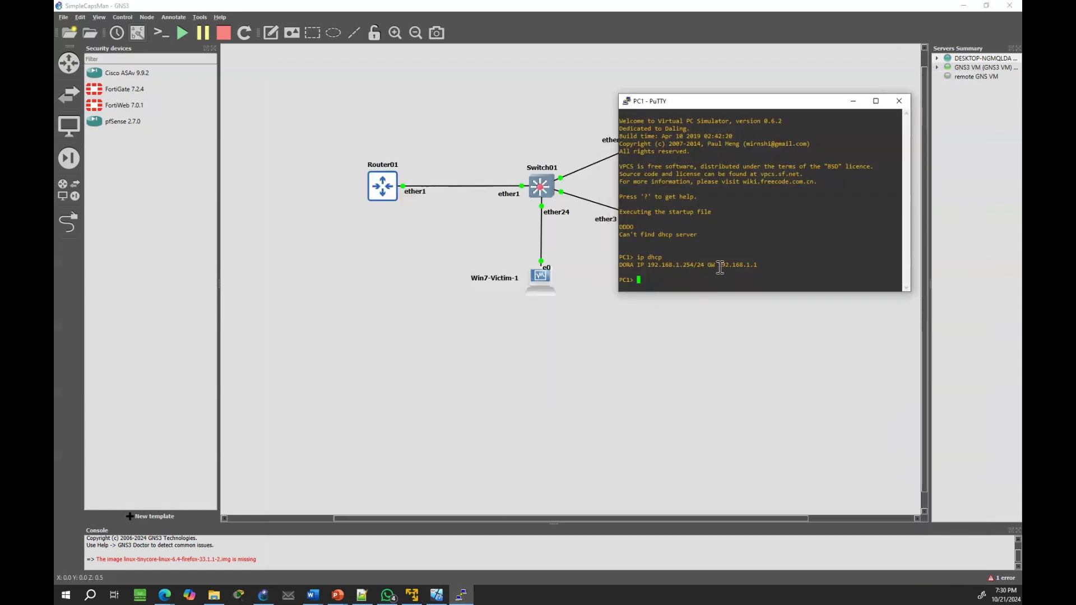
text(ip dhcp)
key(Return)
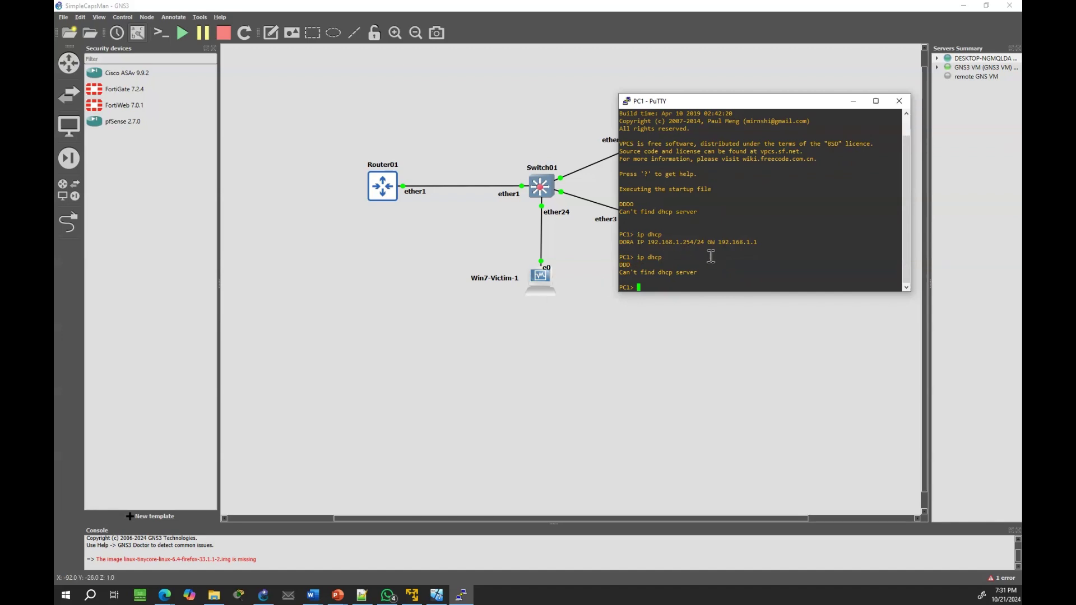
text(ipdh)
key(BackSpace)
key(BackSpace)
text(dhcp)
key(Return)
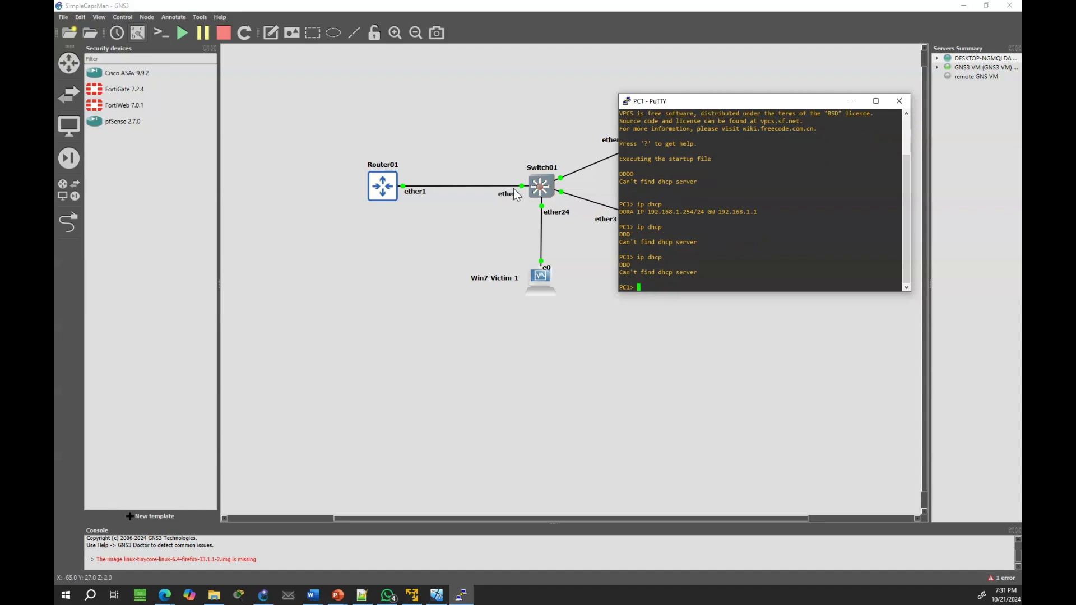
Step: Mark ether1 as Trusted again on bridge-lan in WinBox
click(437, 596)
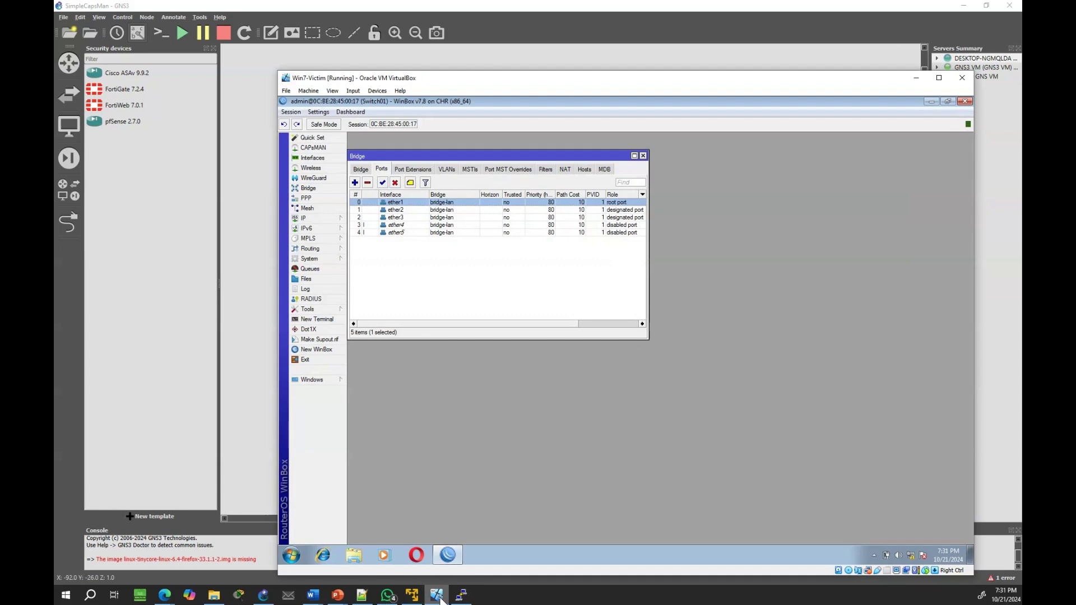
double_click(410, 203)
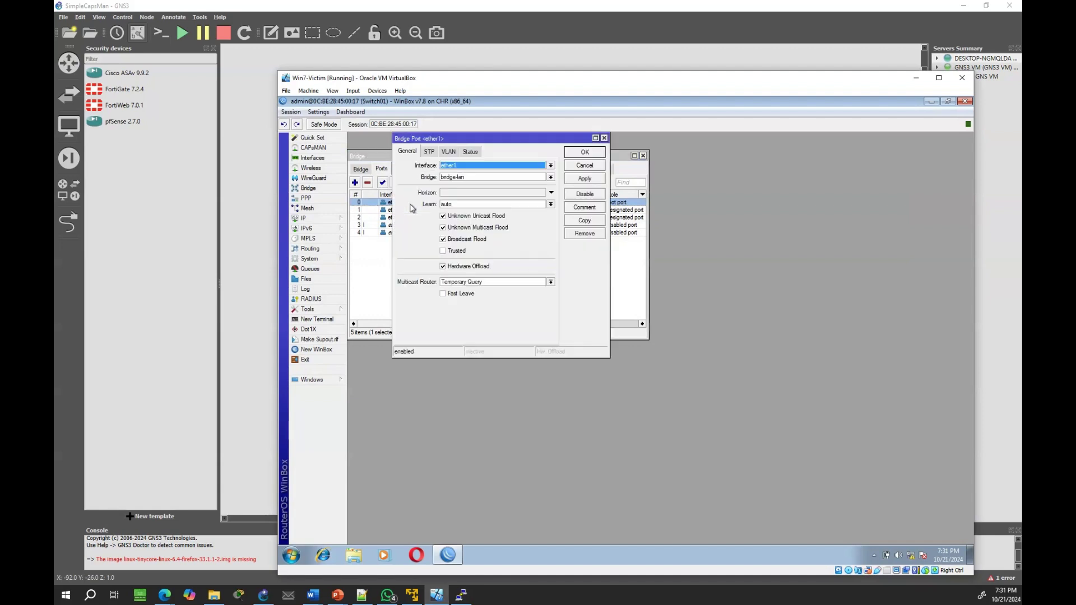
click(442, 250)
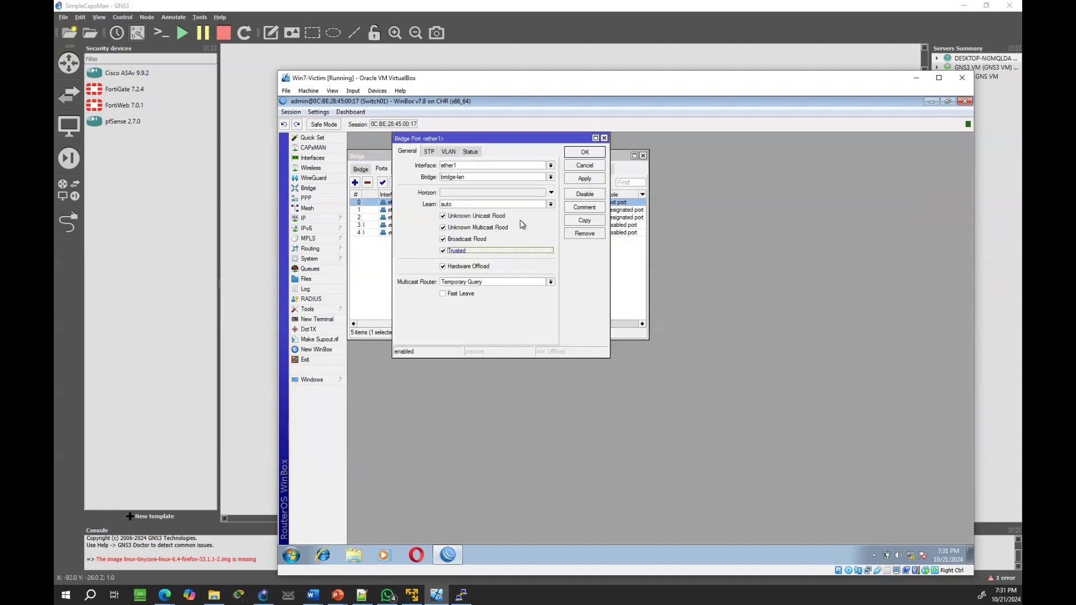
click(587, 179)
click(586, 154)
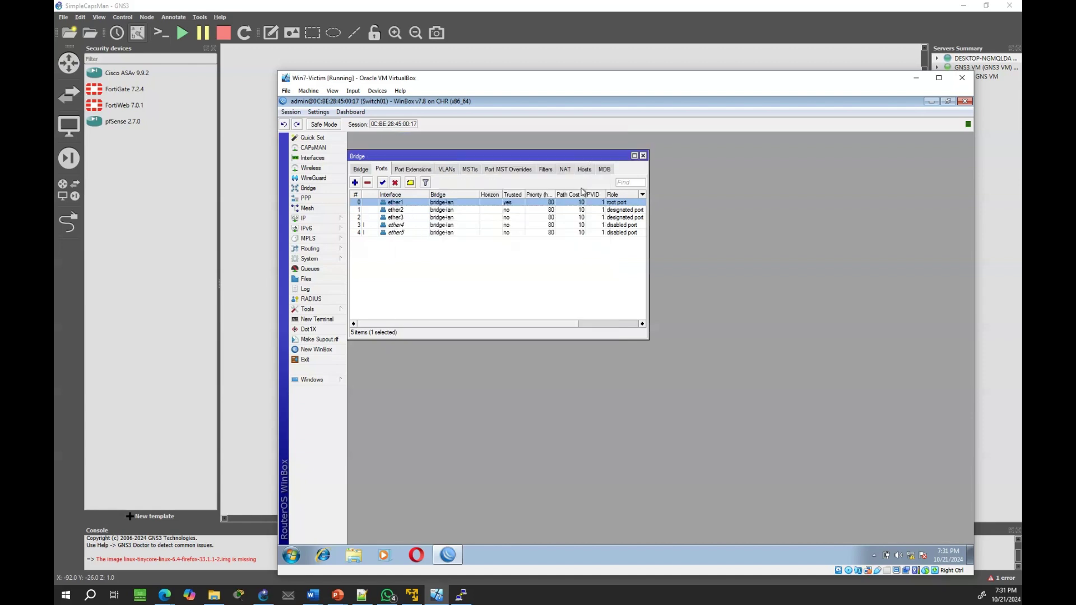
drag(900, 77, 828, 86)
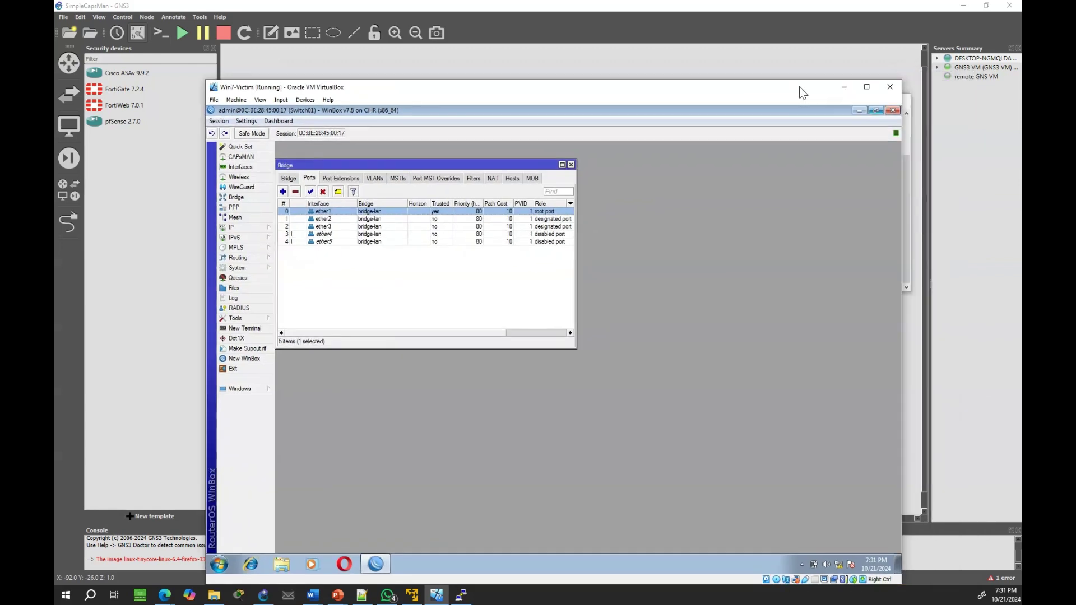
Step: Rerun ip dhcp on PC1, which again leases 192.168.1.254/24
click(841, 87)
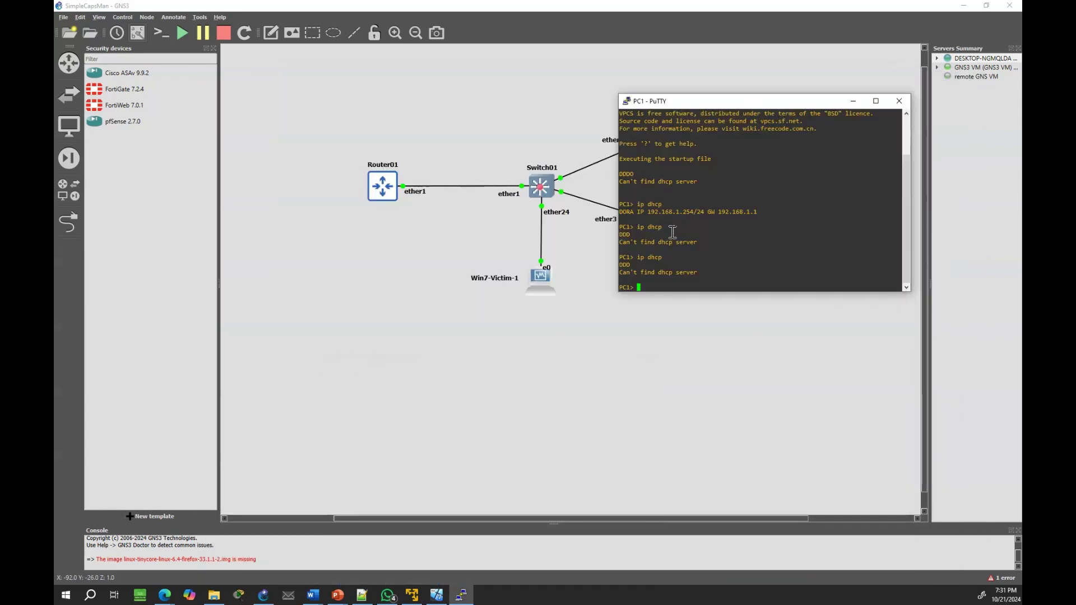
key(Up)
key(Return)
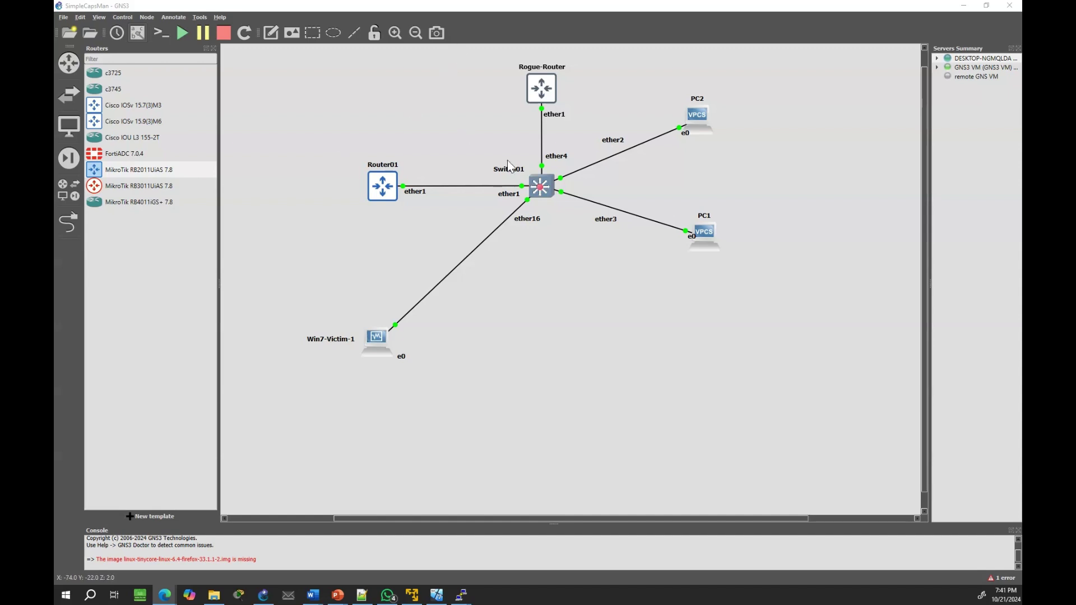
Step: Delete the Router01–Switch01 link in the GNS3 topology
click(499, 192)
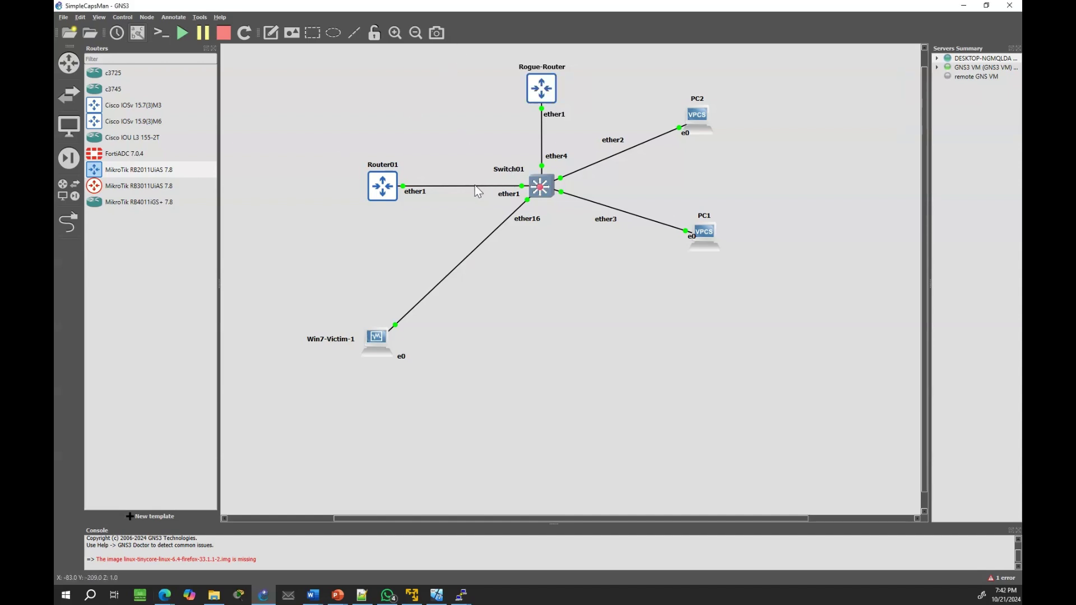
right_click(471, 186)
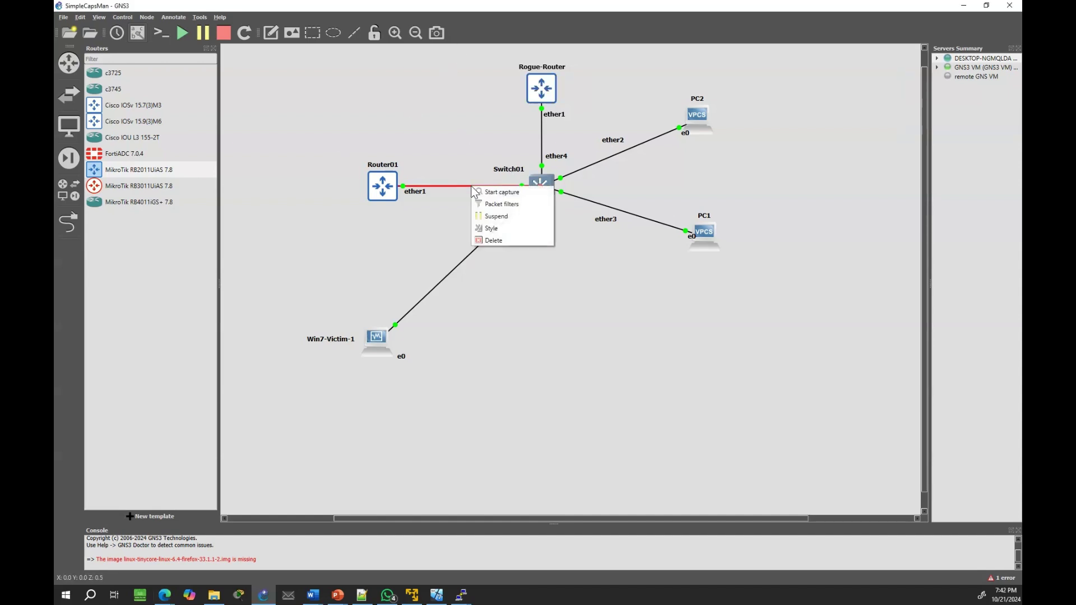
click(499, 240)
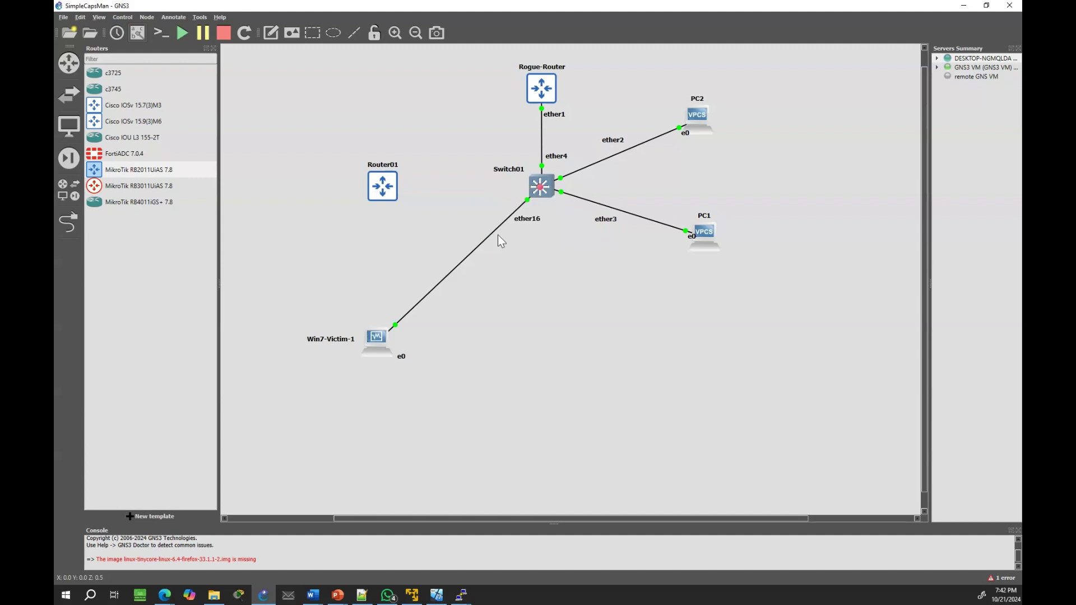
Step: Open PC2's console and place it mid-canvas
right_click(701, 117)
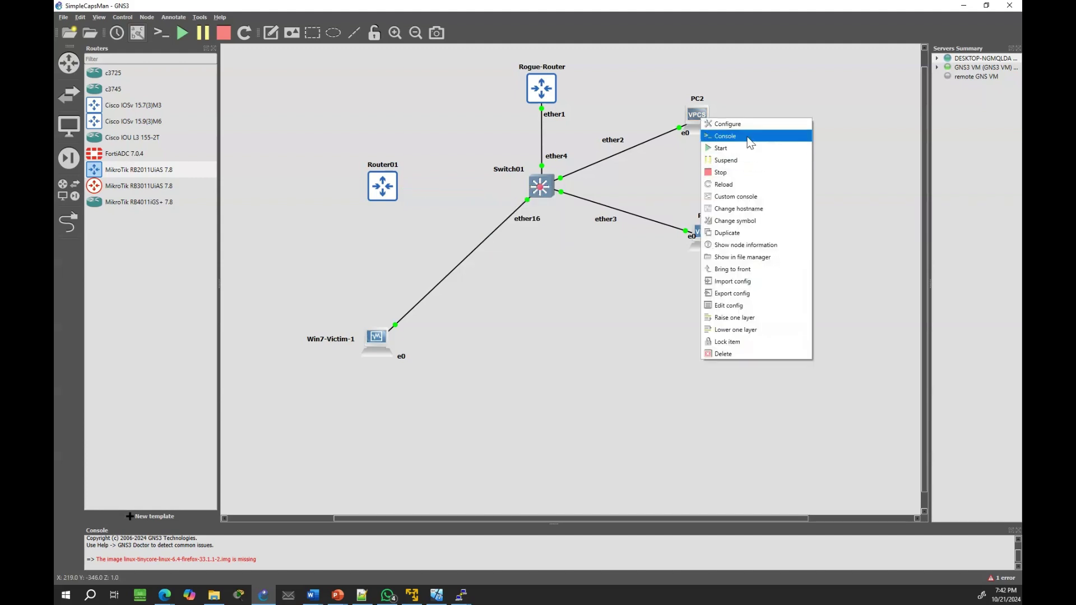
click(745, 138)
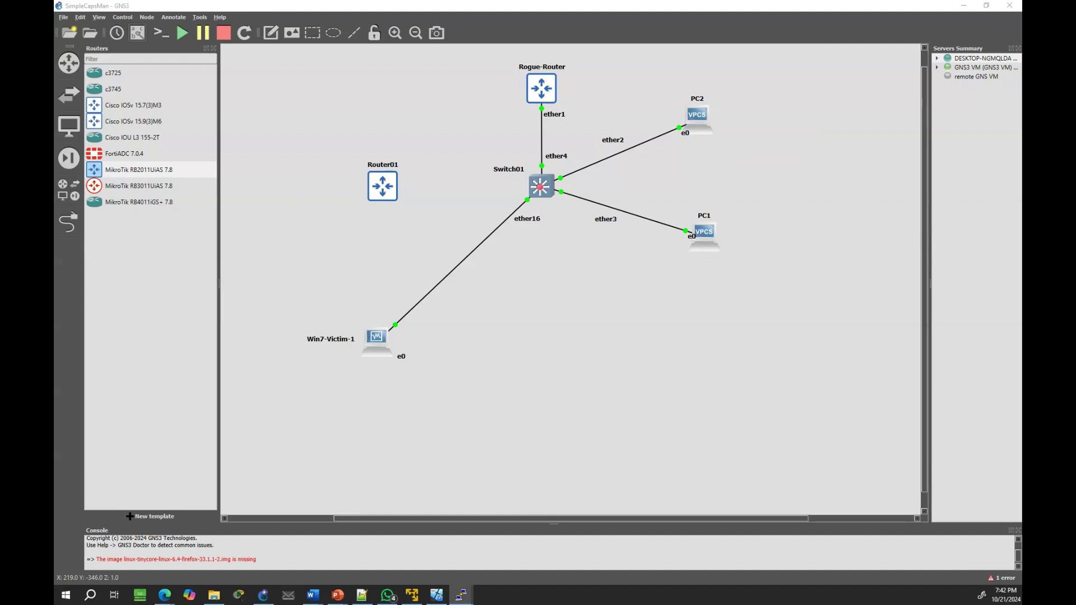
drag(939, 137, 722, 252)
Step: Start ip dhcp on PC2 and bring Switch01's WinBox bridge-lan settings forward
key(Return)
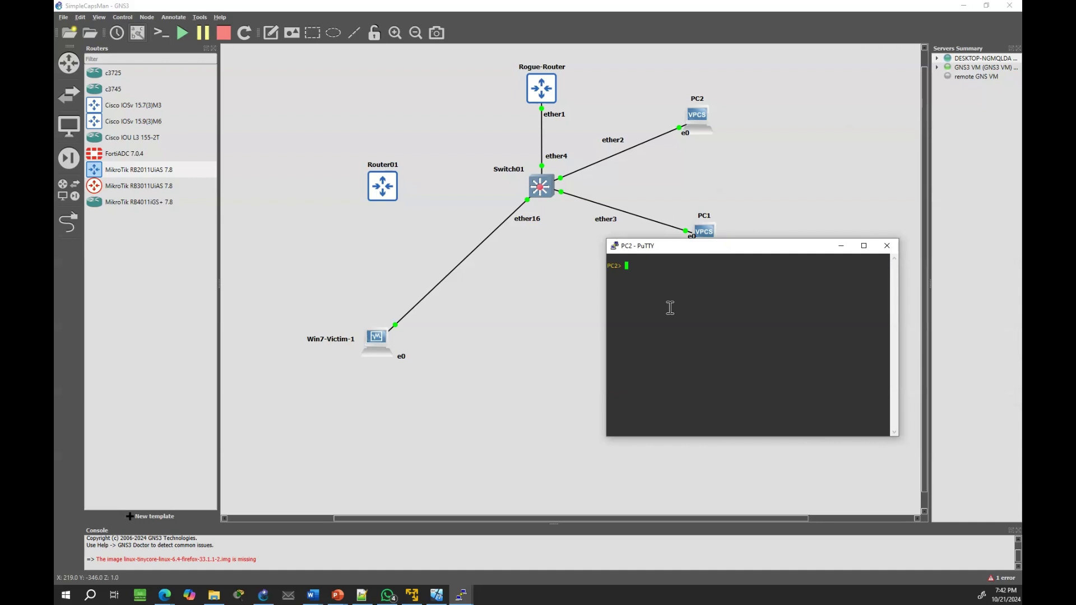
text(ip dhcp)
key(Return)
mouse_move(460, 601)
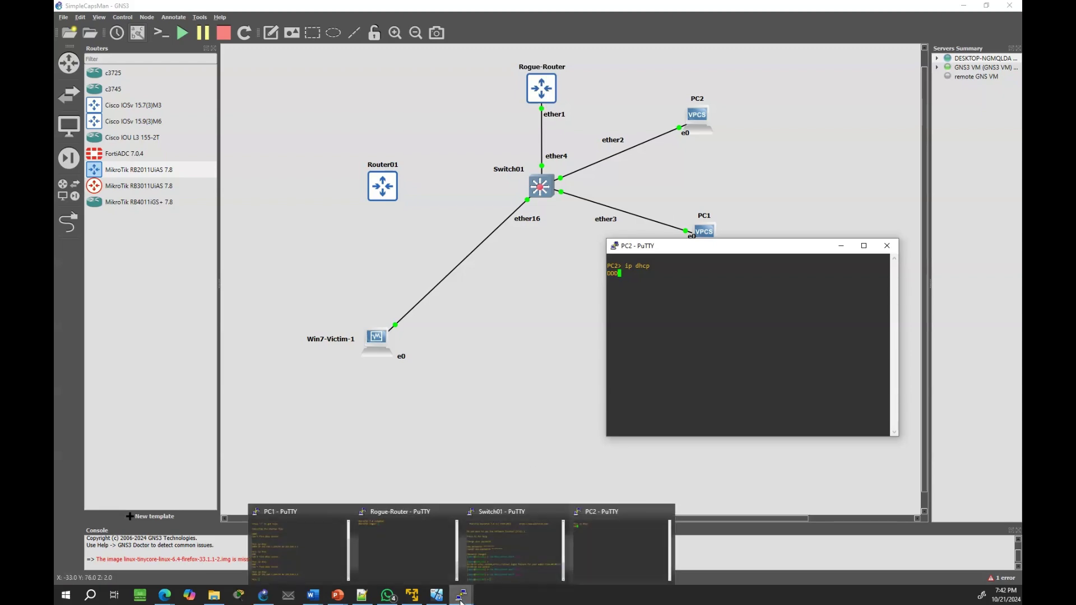
click(436, 595)
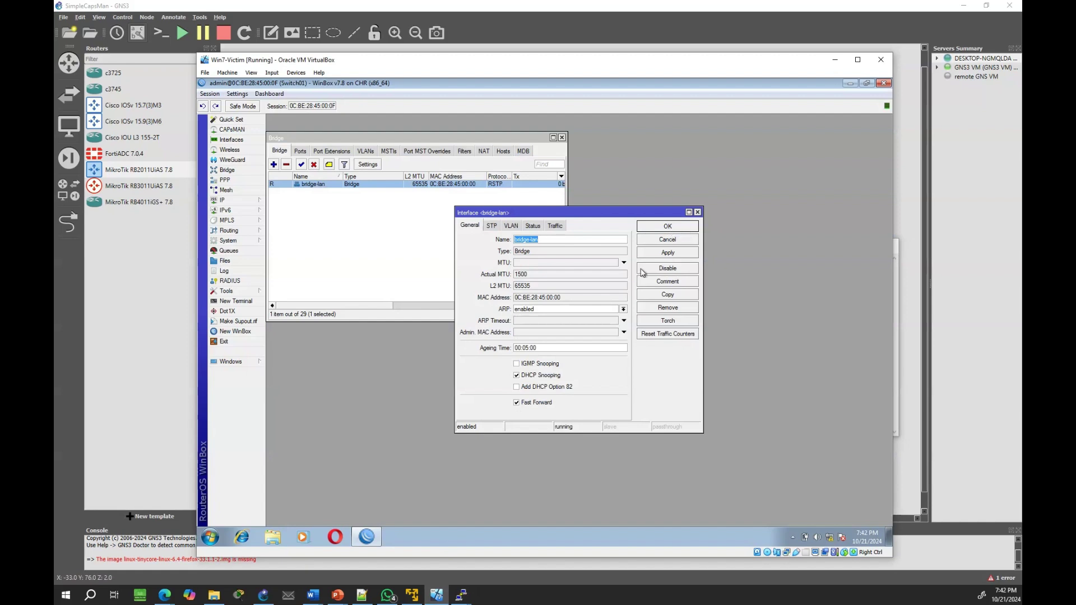
Step: Turn off DHCP Snooping on bridge-lan and minimize WinBox
click(517, 376)
click(680, 256)
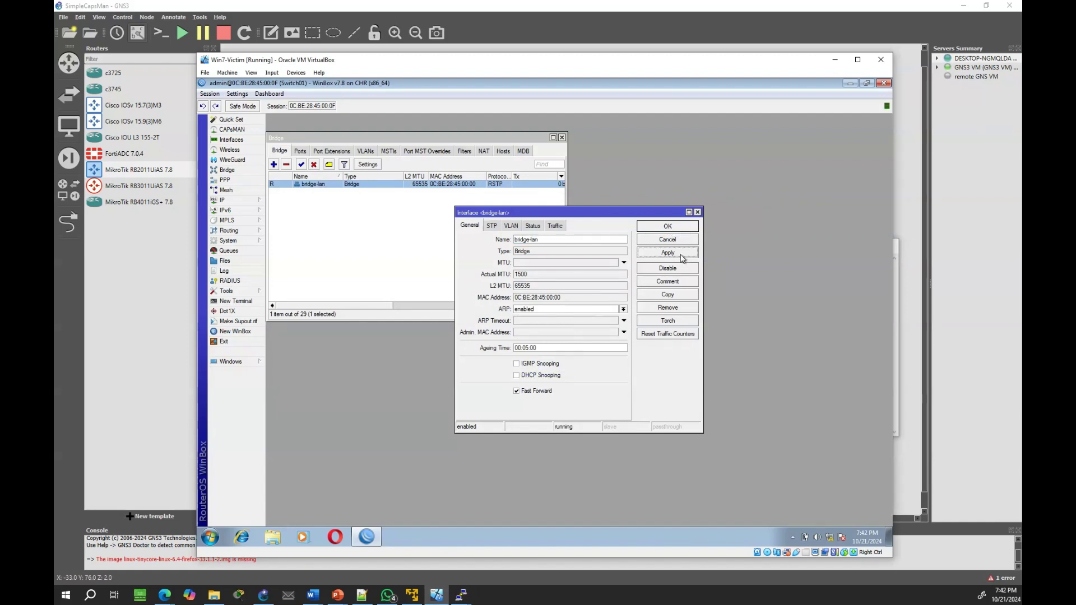
click(676, 227)
click(835, 60)
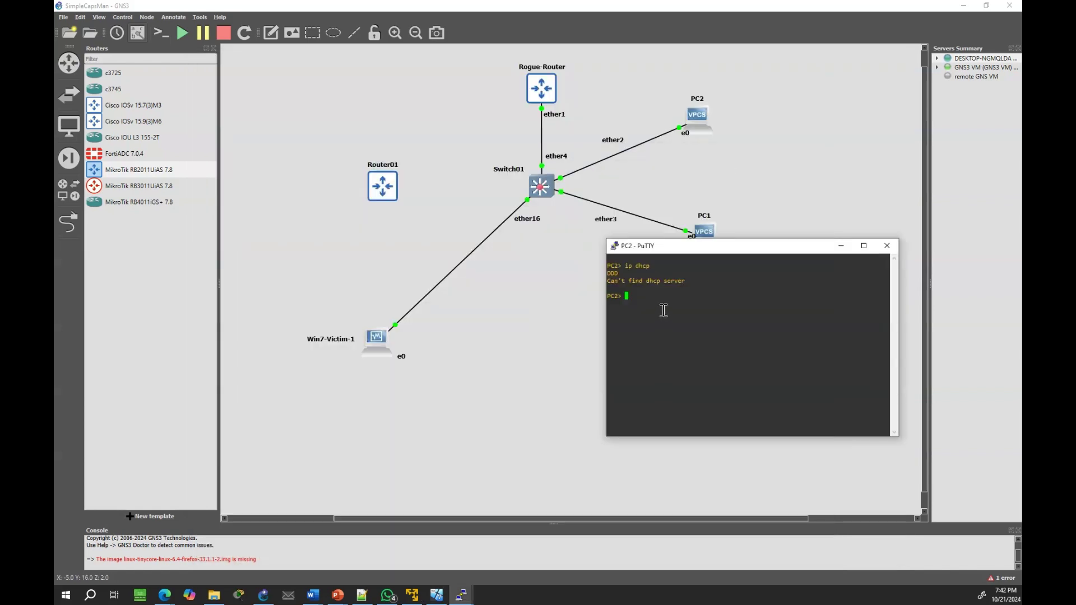
Step: Rerun ip dhcp on PC2, leasing 192.168.0.254/24 with gateway 192.168.0.1
key(Up)
key(Return)
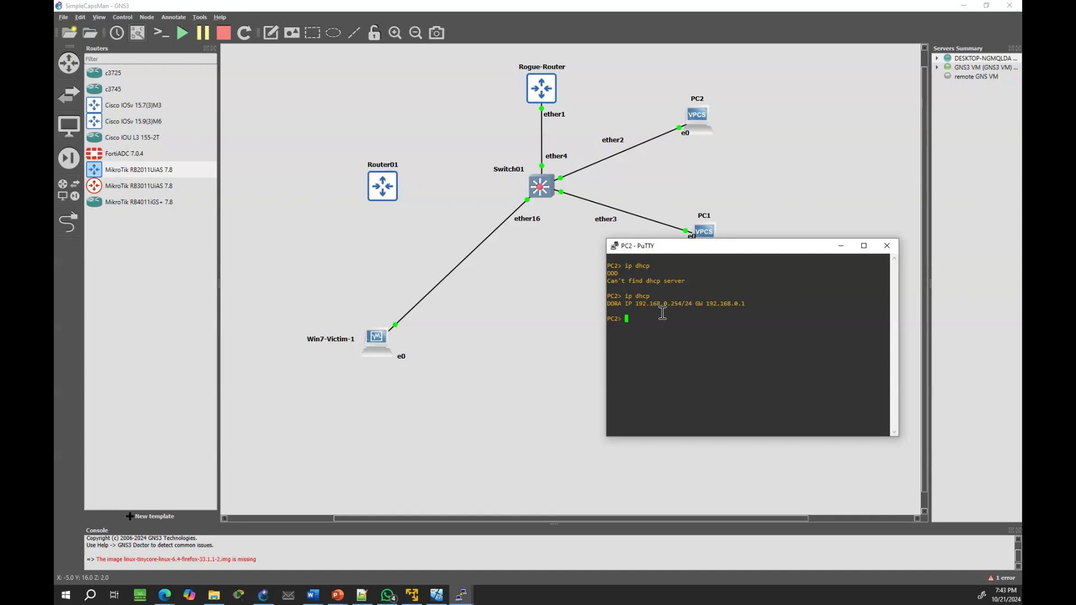
drag(745, 303, 635, 303)
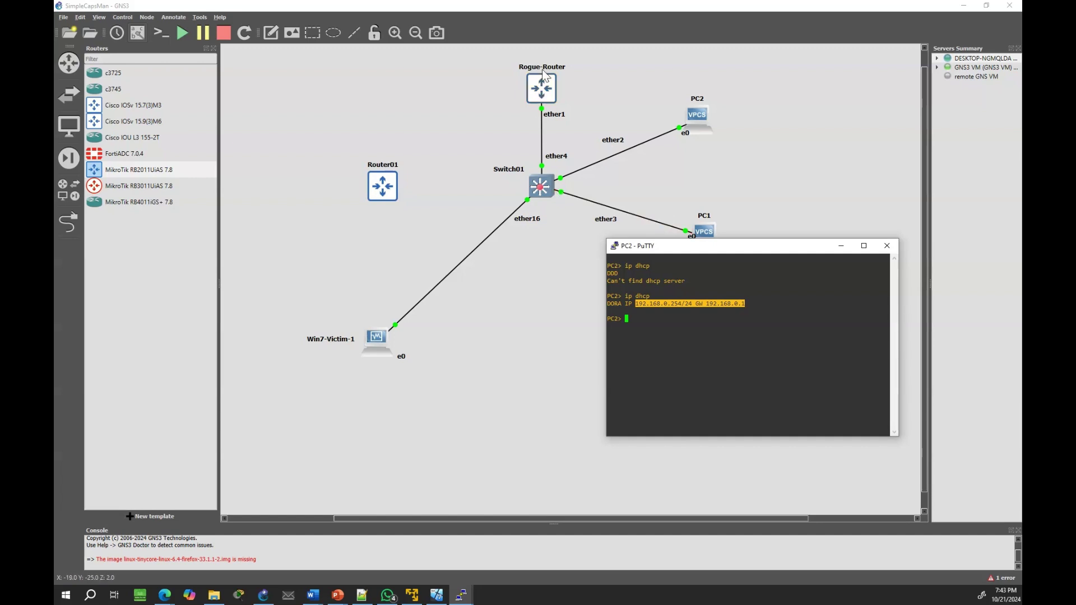
click(721, 300)
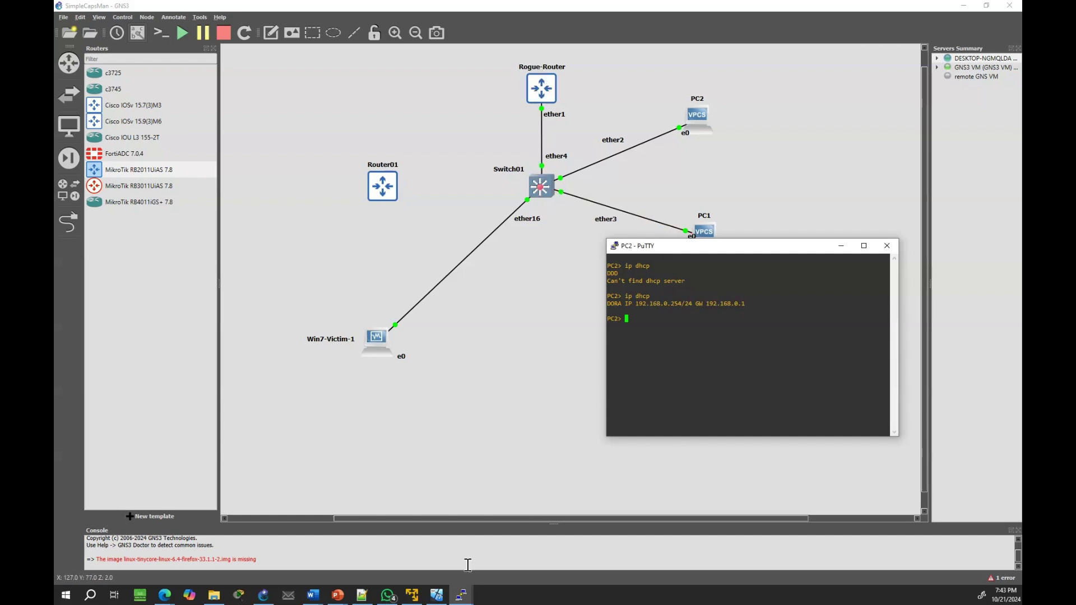
Step: Re-enable DHCP Snooping on bridge-lan in WinBox
click(436, 596)
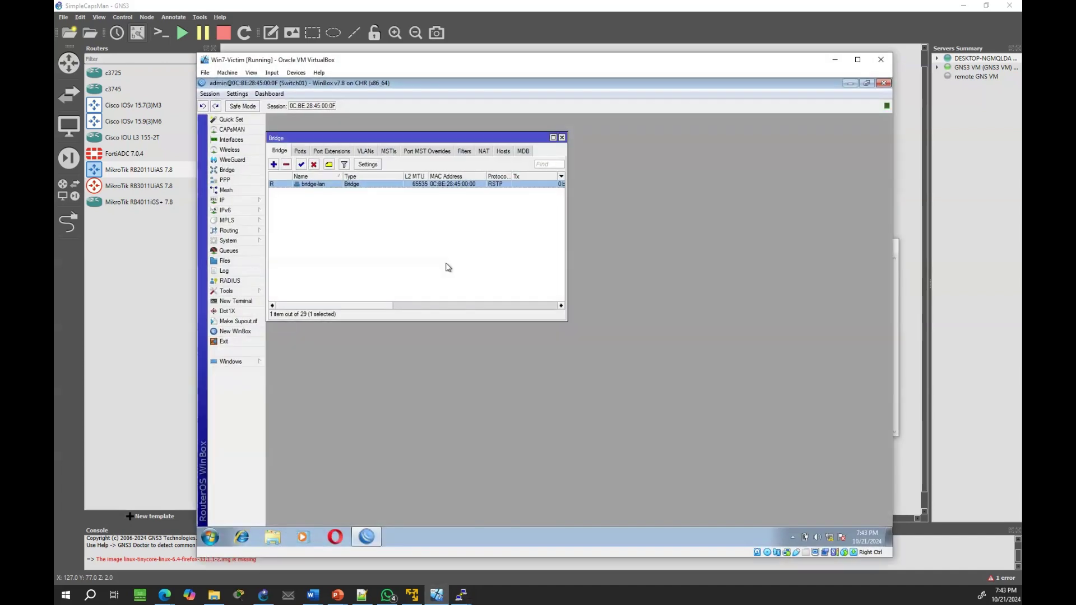
double_click(318, 187)
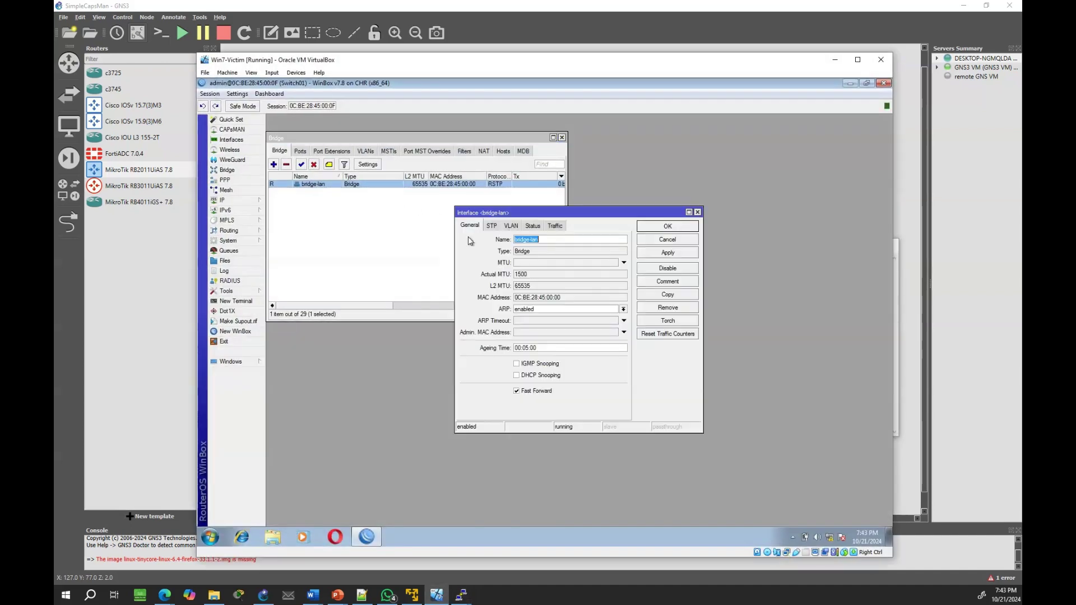
click(517, 376)
click(679, 253)
click(676, 227)
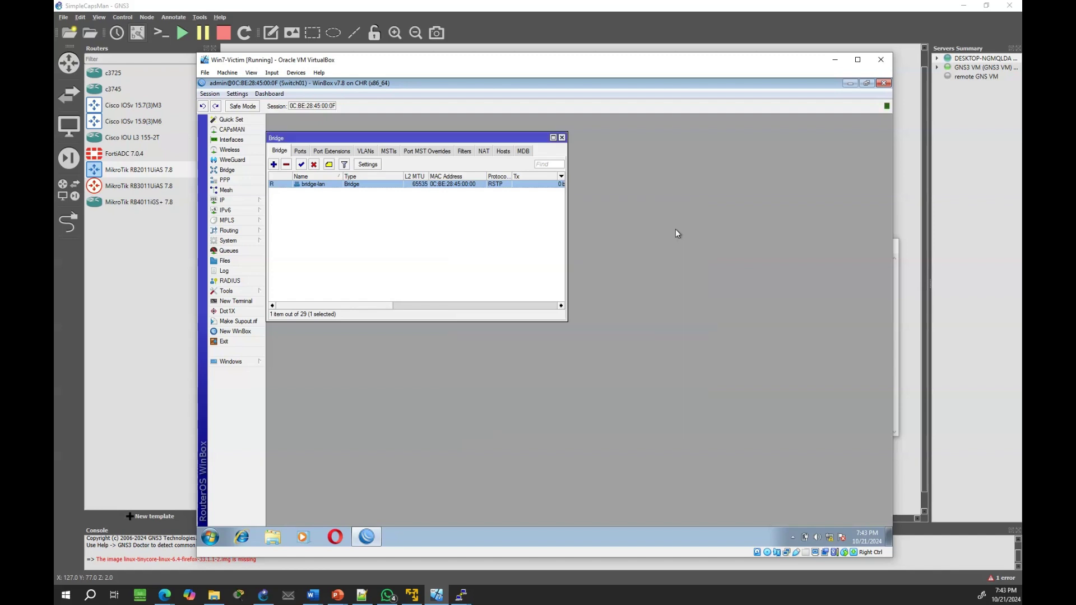
Step: Rerun ip dhcp on PC2, which now shows repeated discover attempts
click(835, 59)
key(Up)
key(Return)
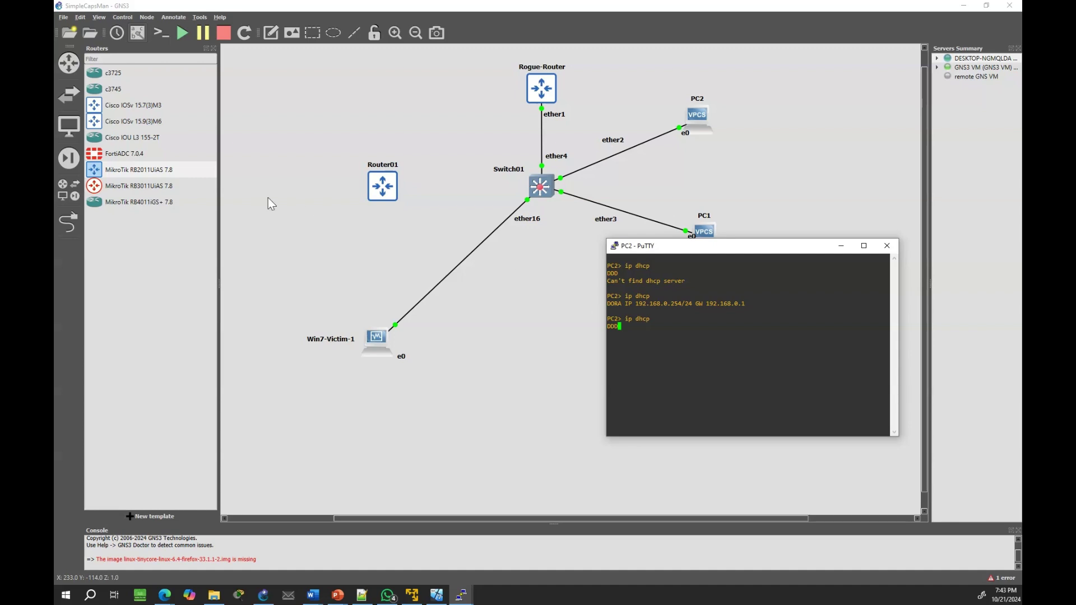
Step: Cable Router01's ether1 to Switch01's ether1 with the link tool, then exit link mode
click(67, 223)
click(389, 189)
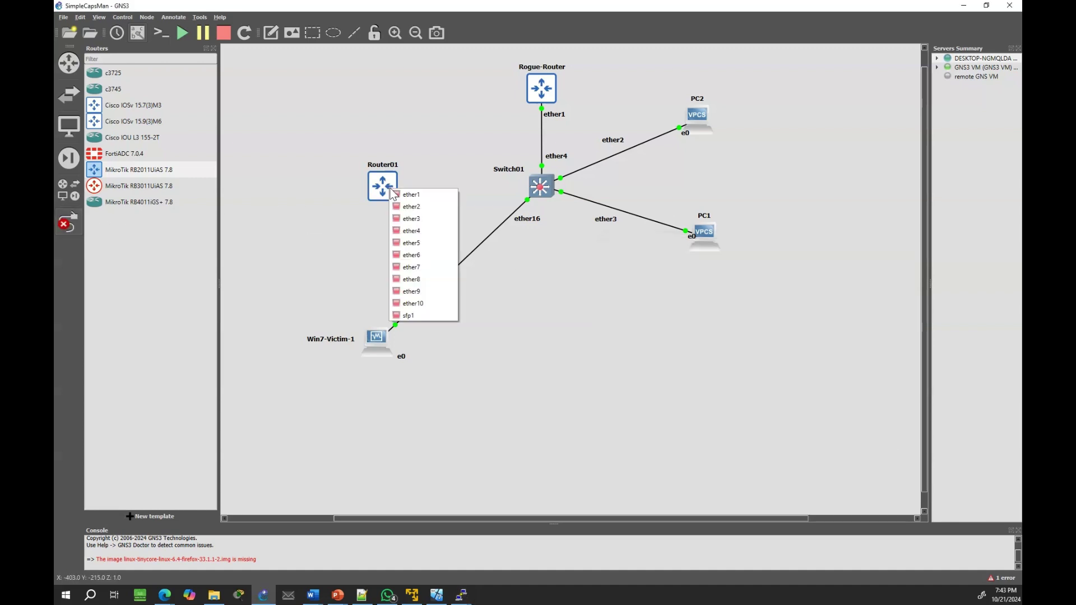
click(398, 196)
click(537, 186)
click(552, 201)
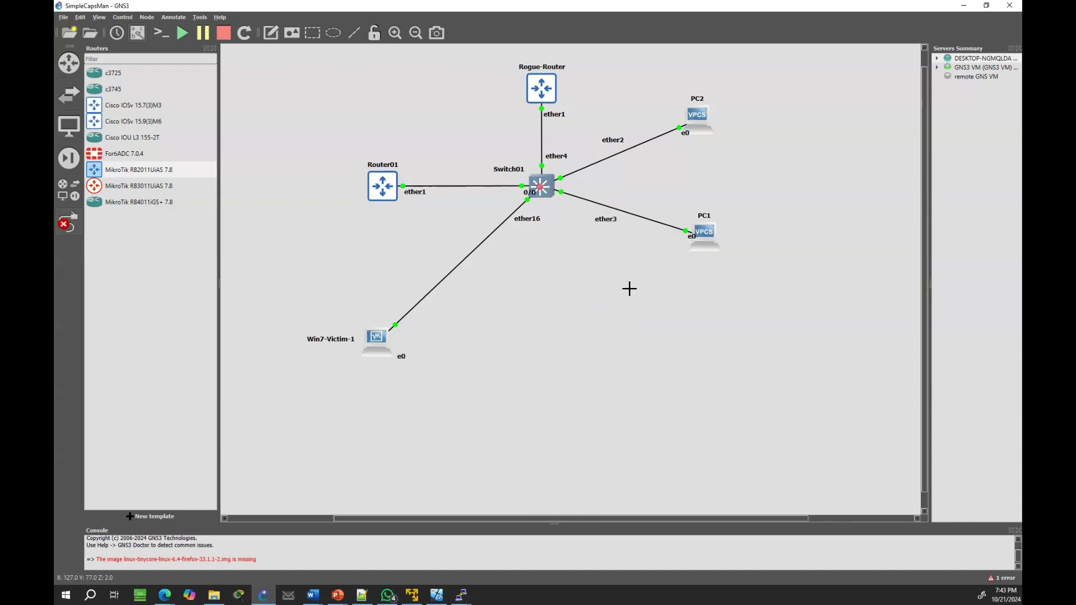
right_click(506, 484)
Step: Rerun ip dhcp on PC2, which now leases 192.168.1.251/24 with gateway 192.168.1.1
mouse_move(462, 595)
click(601, 557)
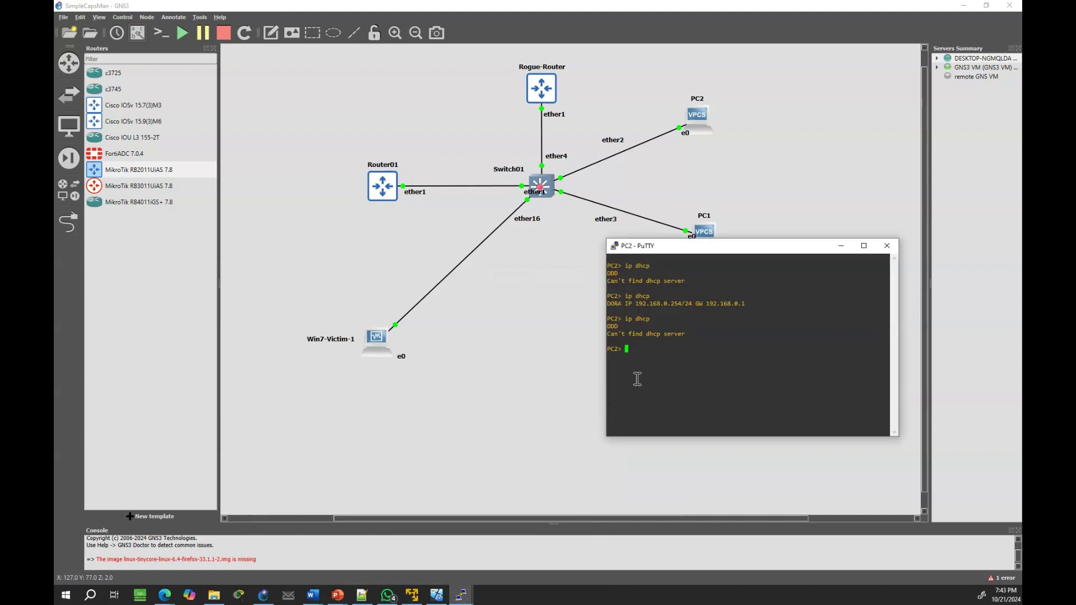
key(Up)
key(Return)
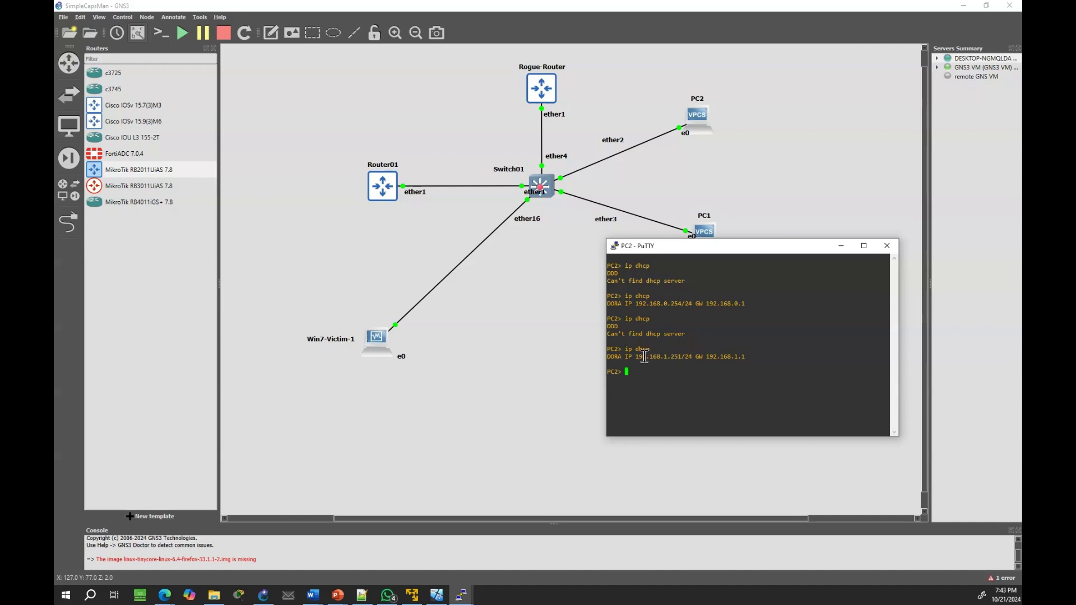
drag(644, 356, 751, 354)
click(707, 300)
drag(632, 303, 732, 309)
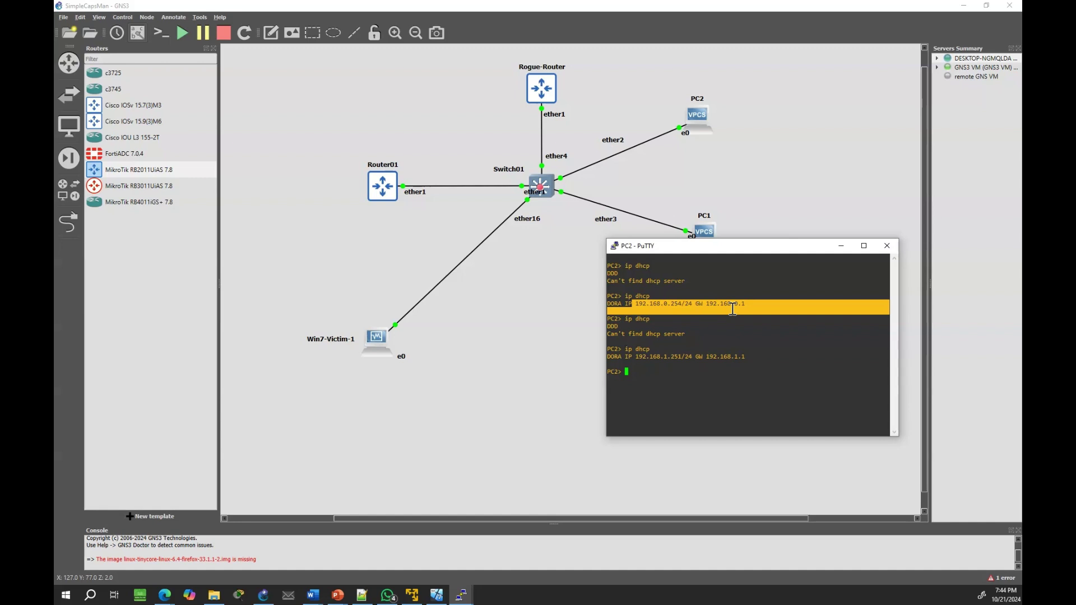
Step: Move Switch01's ether1 label to the left of the switch and return to PC2's console
drag(537, 196, 504, 195)
click(464, 595)
click(622, 546)
click(658, 364)
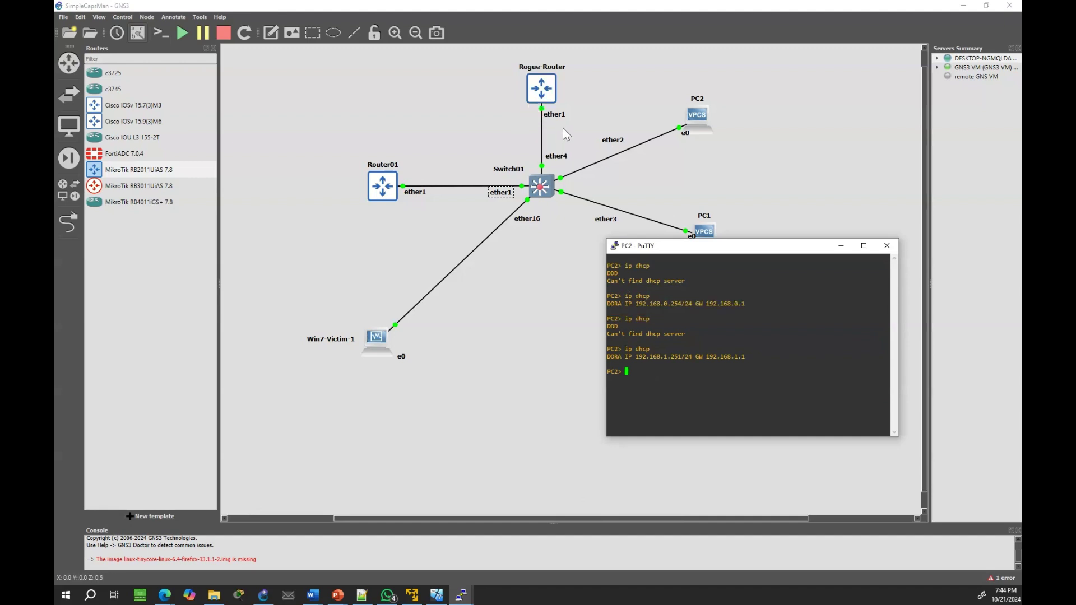
Step: Bring the topology canvas in front of PuTTY and deselect the ether1 label
click(541, 157)
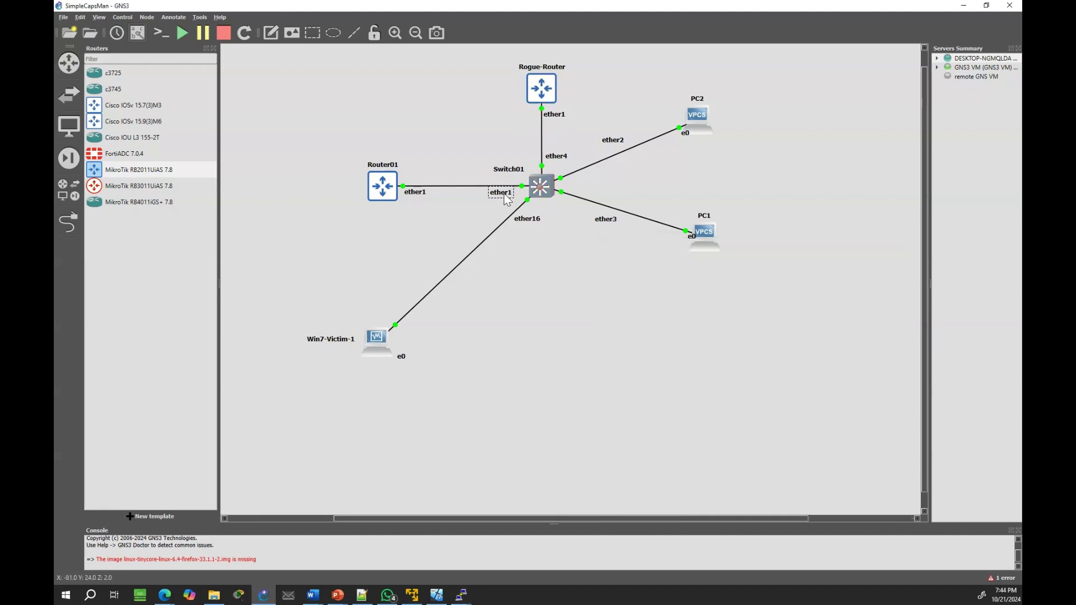
click(456, 140)
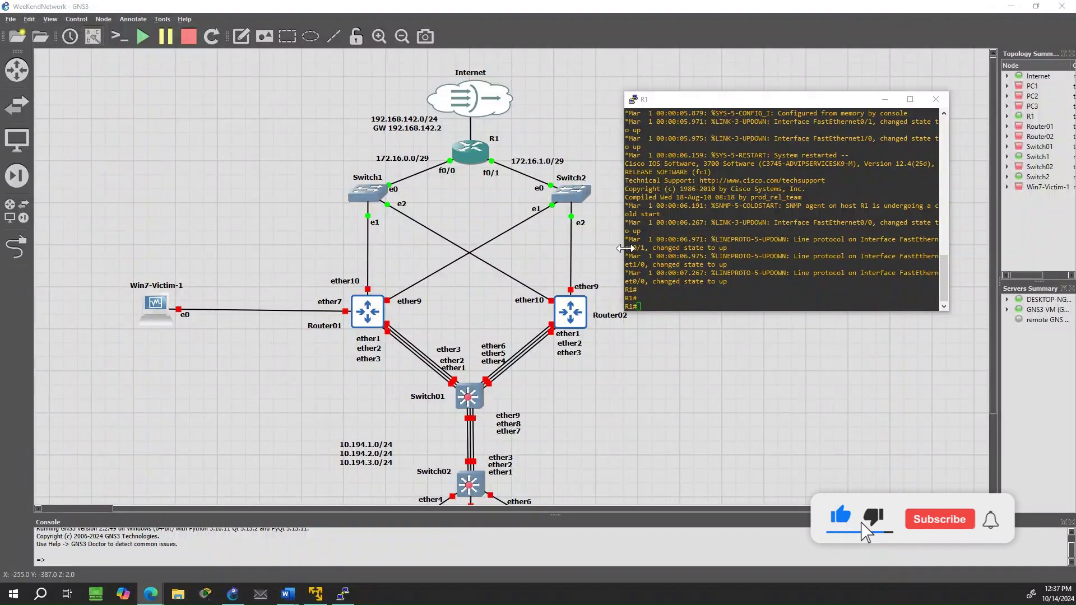
Step: Make the R1 console window in the WeekendNetwork lab active
click(683, 267)
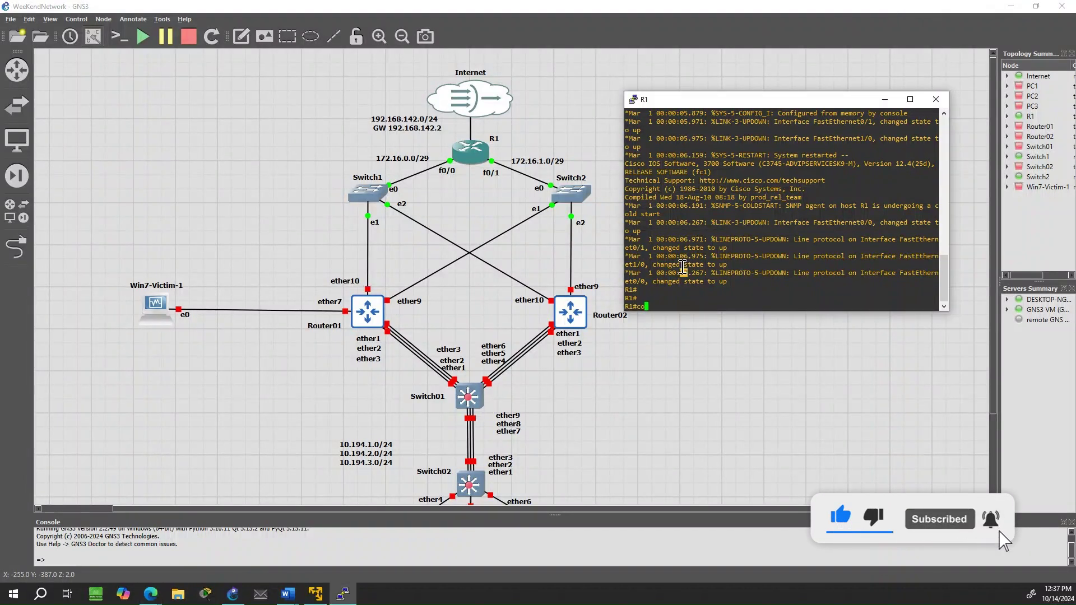